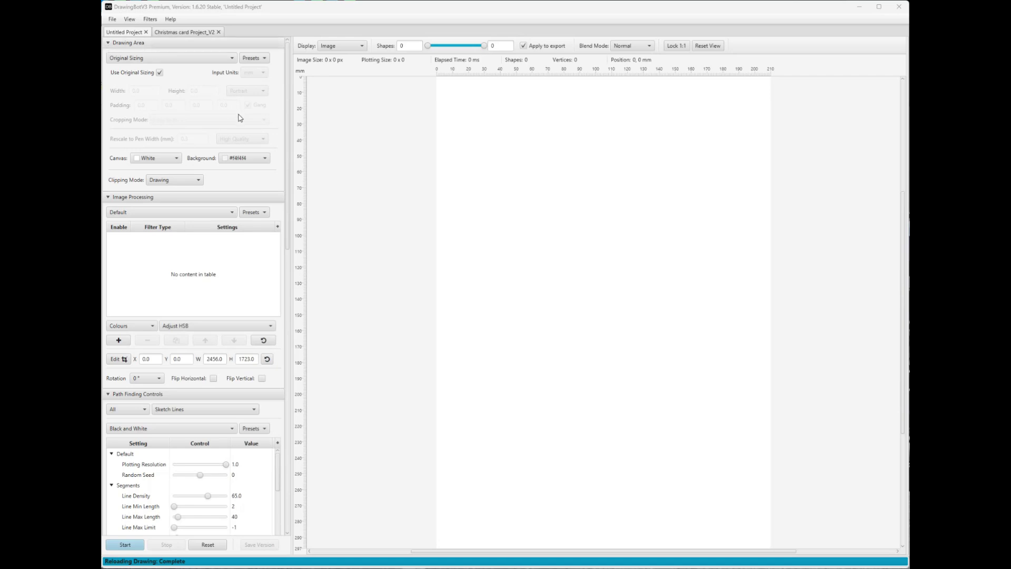
# Collapse the Drawing Area, Image Processing, Path Finding, Pen Settings, Version Control and Mask Settings sections.
pyautogui.scroll(-1, 239, 113)
pyautogui.moveTo(288, 235)
pyautogui.mouseDown()
pyautogui.moveTo(288, 484)
pyautogui.moveTo(299, 210)
pyautogui.mouseUp()
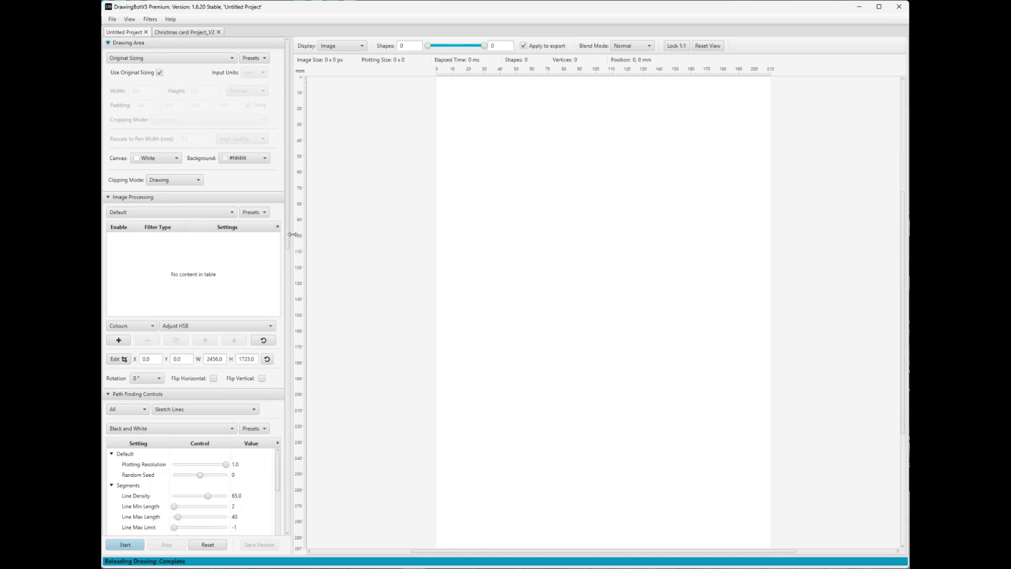
pyautogui.moveTo(287, 233)
pyautogui.mouseDown()
pyautogui.moveTo(320, 456)
pyautogui.moveTo(302, 548)
pyautogui.moveTo(345, 250)
pyautogui.moveTo(308, 187)
pyautogui.mouseUp()
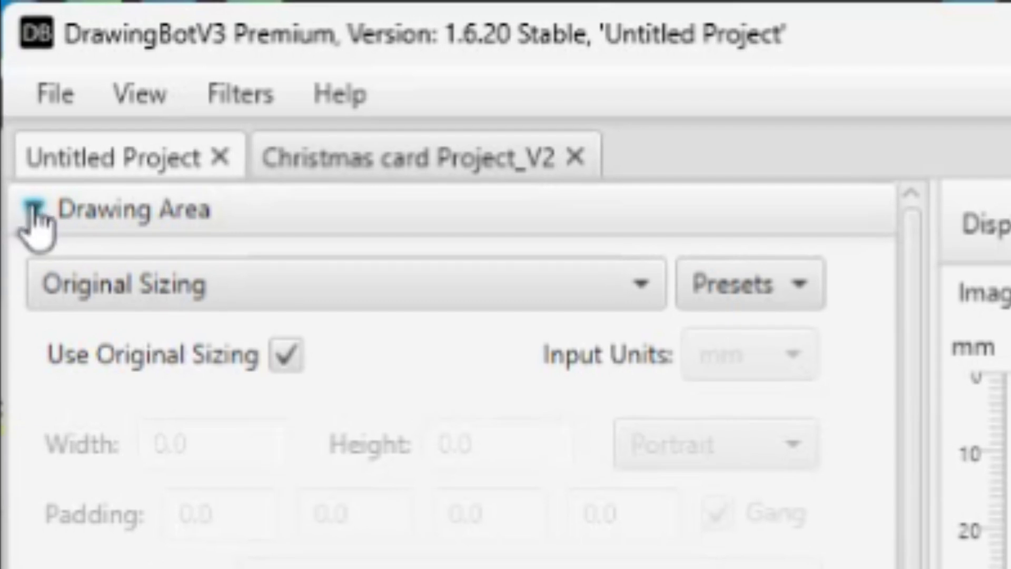
pyautogui.click(85, 92)
pyautogui.click(26, 263)
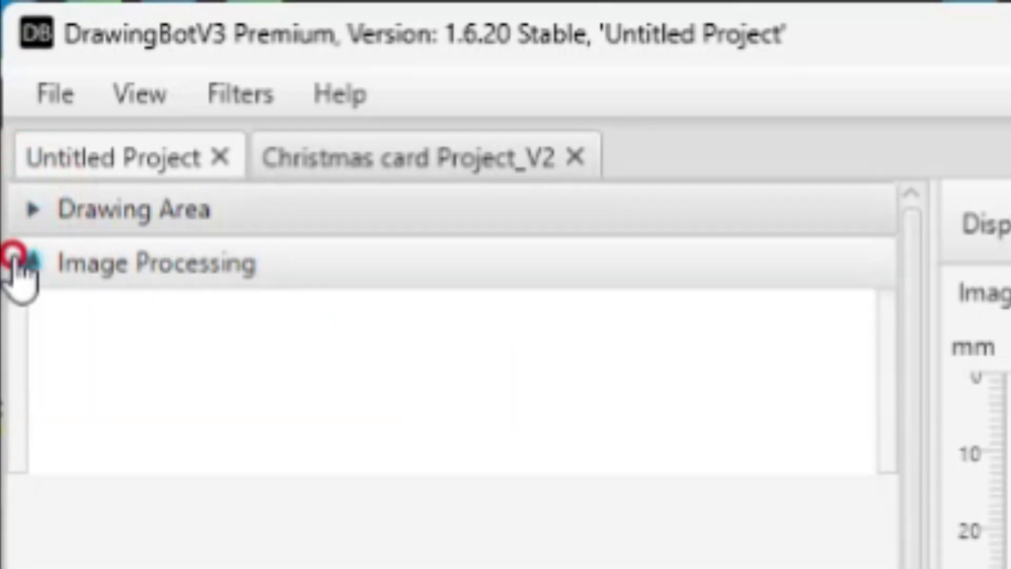
pyautogui.click(32, 314)
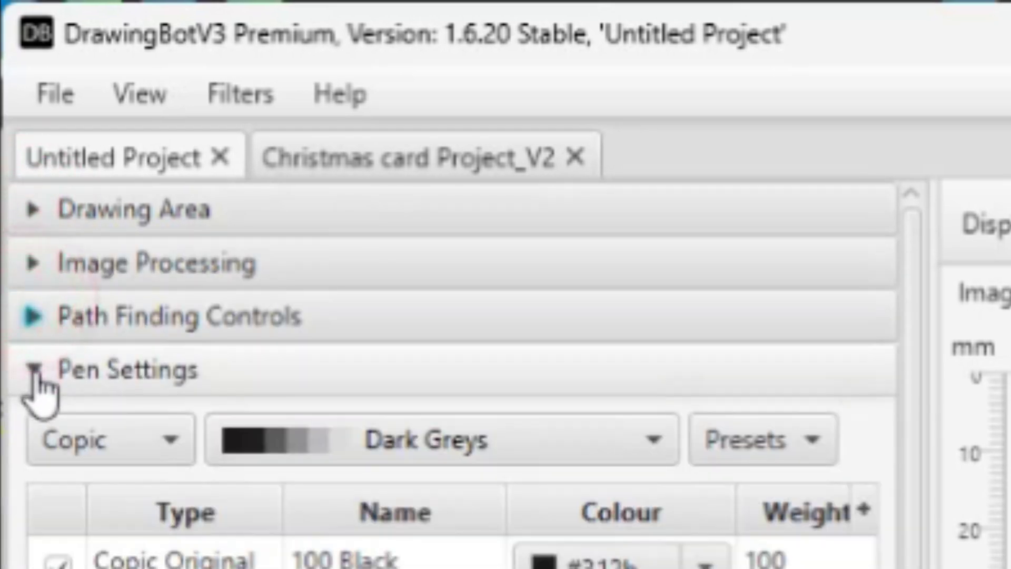
pyautogui.click(33, 370)
pyautogui.click(29, 432)
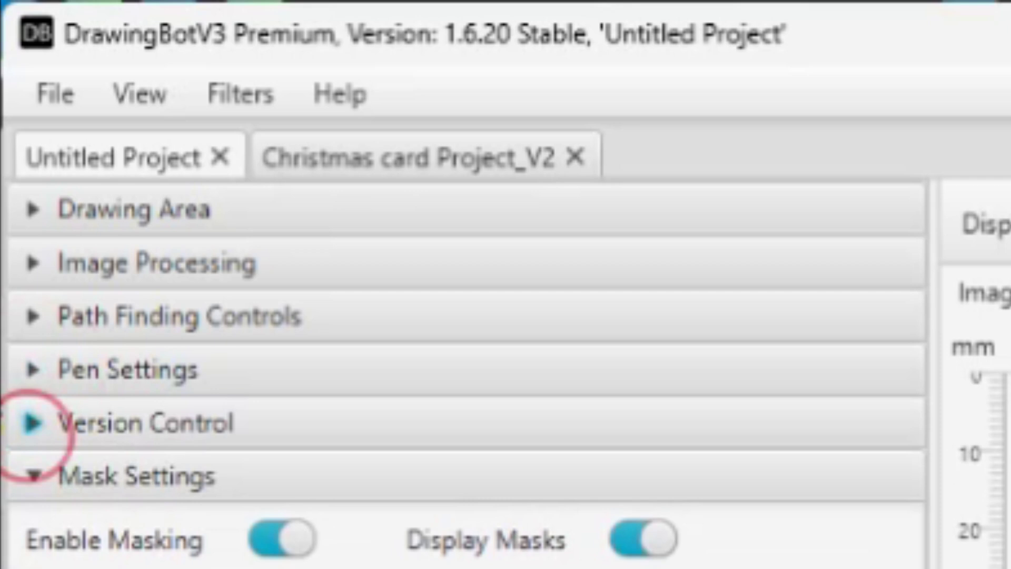
pyautogui.click(29, 476)
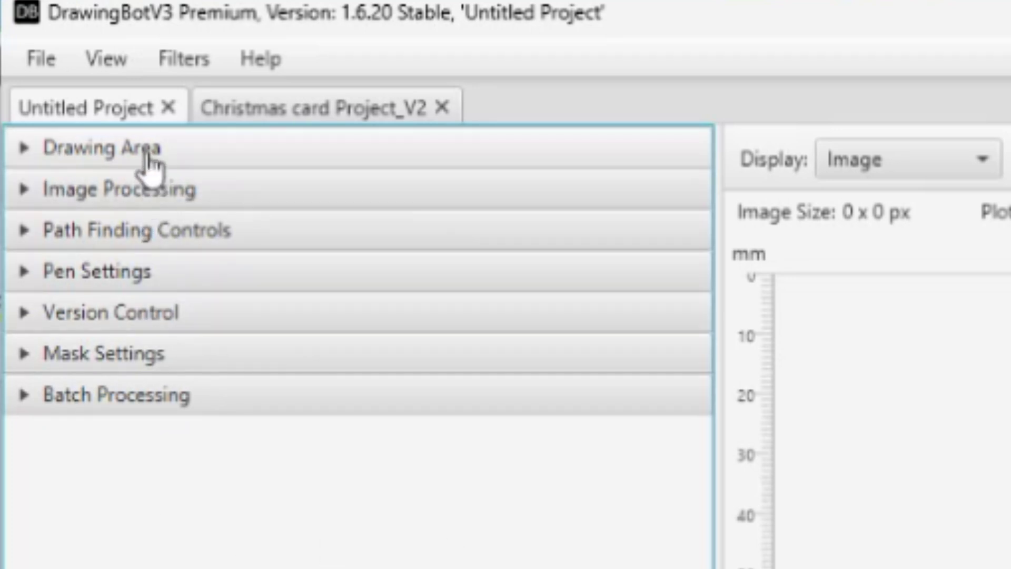
# Choose a US Letter page in landscape with Scale to fit cropping.
pyautogui.click(154, 147)
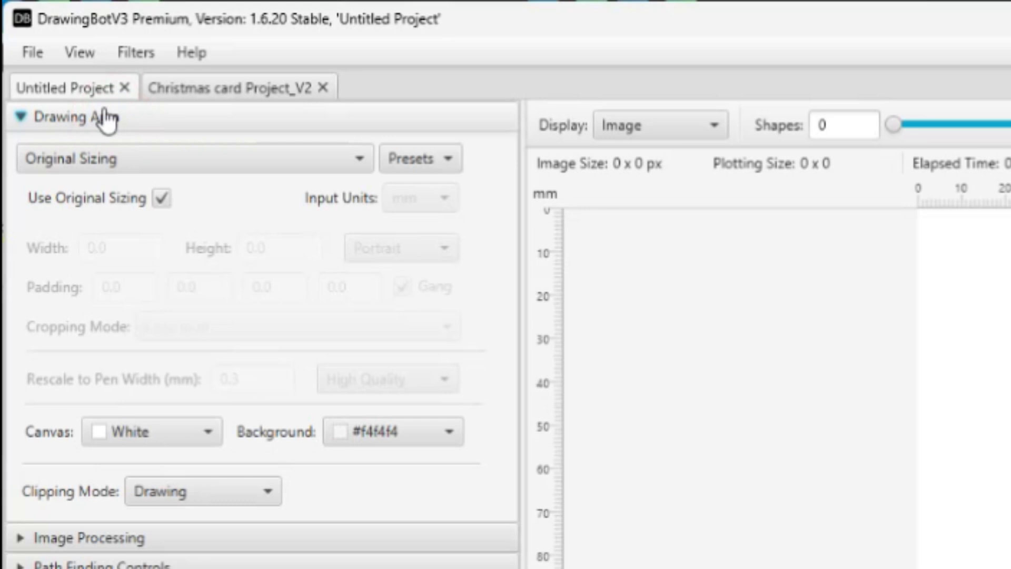
pyautogui.click(361, 157)
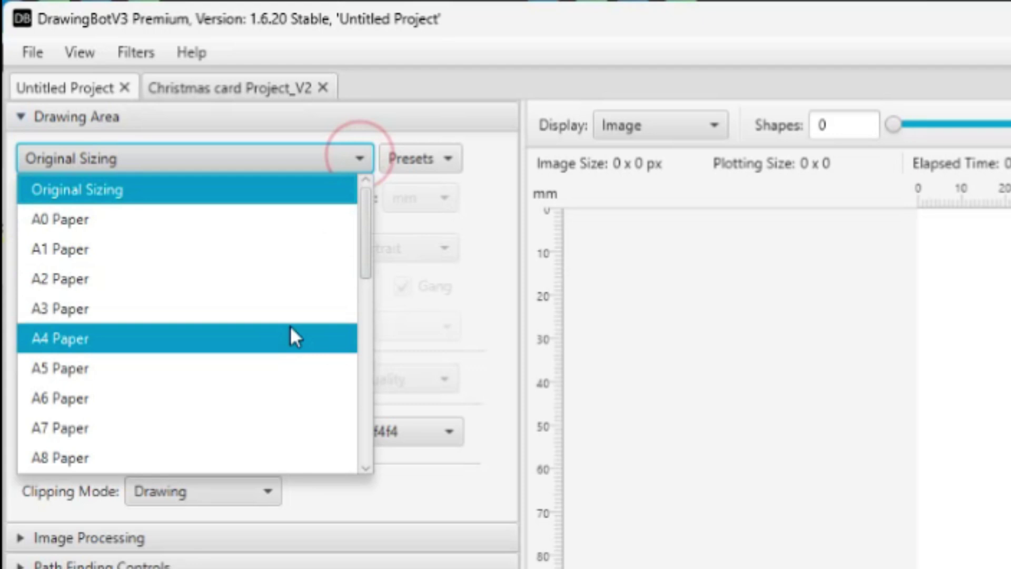
pyautogui.scroll(-5, 290, 325)
pyautogui.scroll(-1, 144, 424)
pyautogui.click(88, 343)
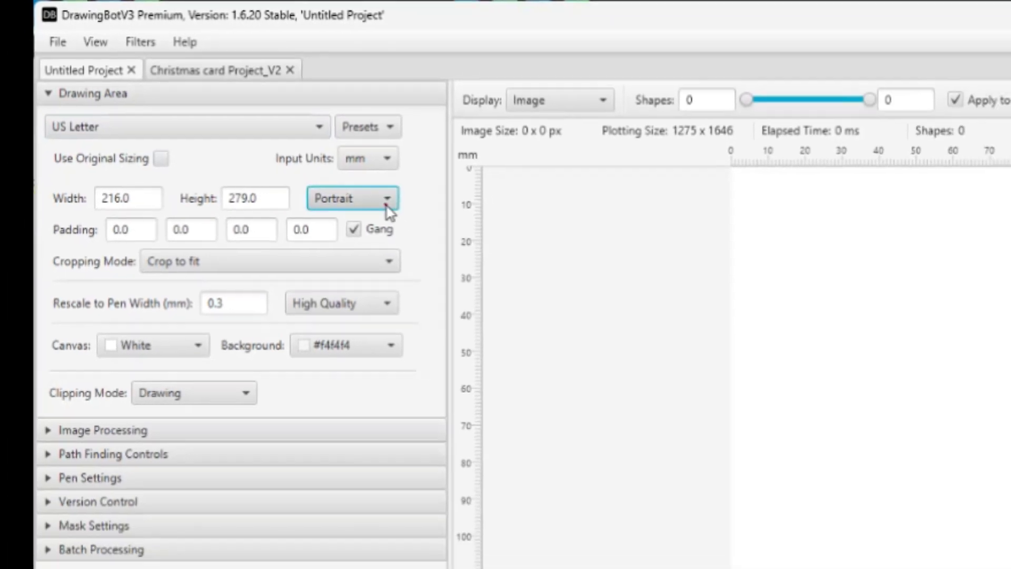
pyautogui.click(445, 249)
pyautogui.click(425, 270)
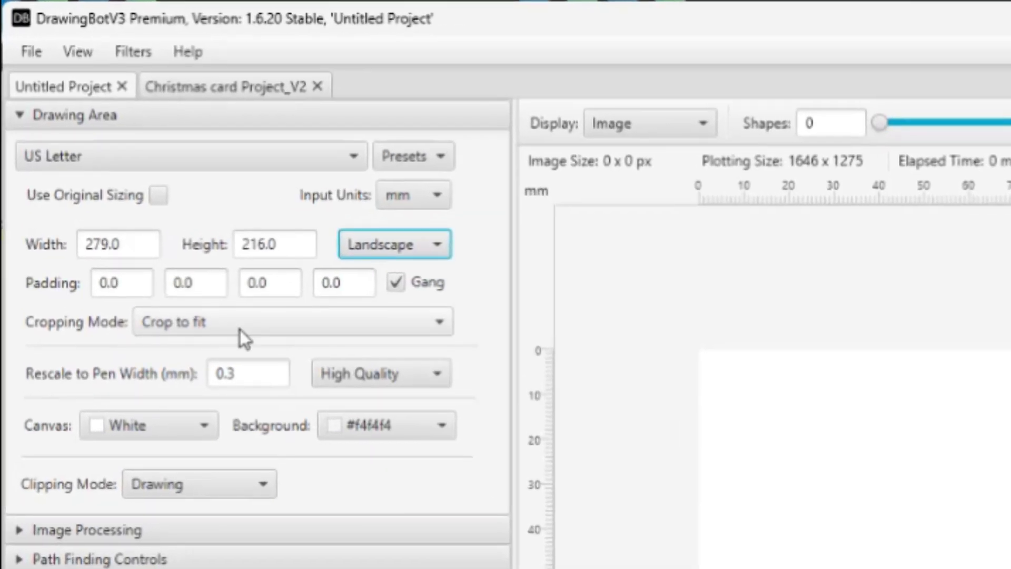
pyautogui.click(330, 320)
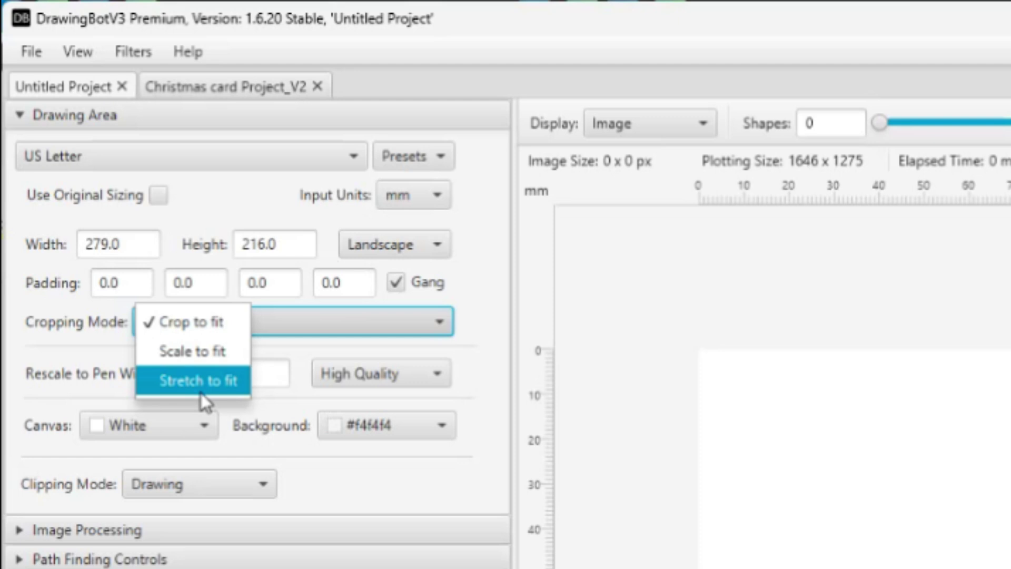
pyautogui.click(198, 349)
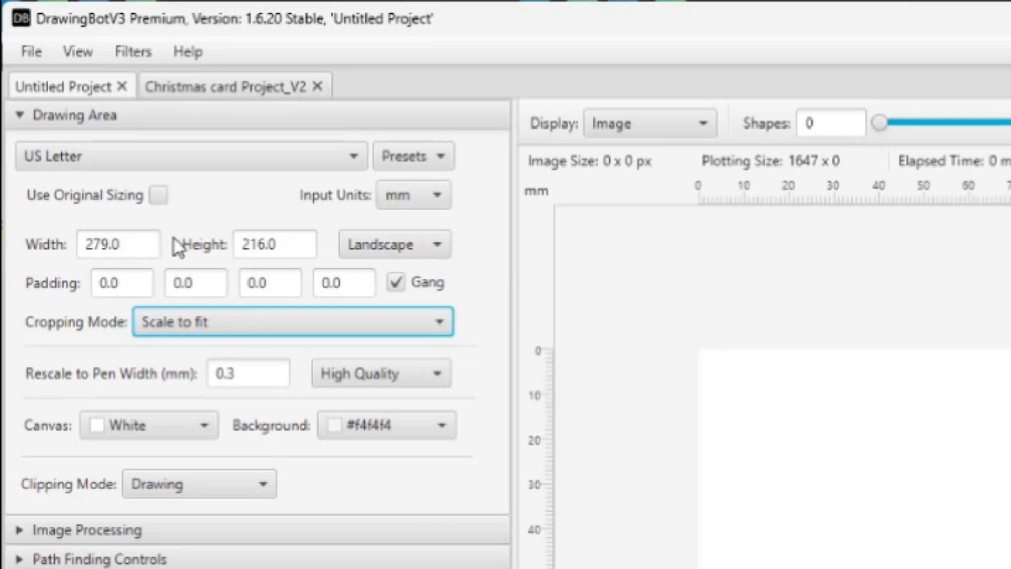
# Set the page padding to 10.0 on every side.
pyautogui.click(138, 279)
pyautogui.doubleClick(126, 284)
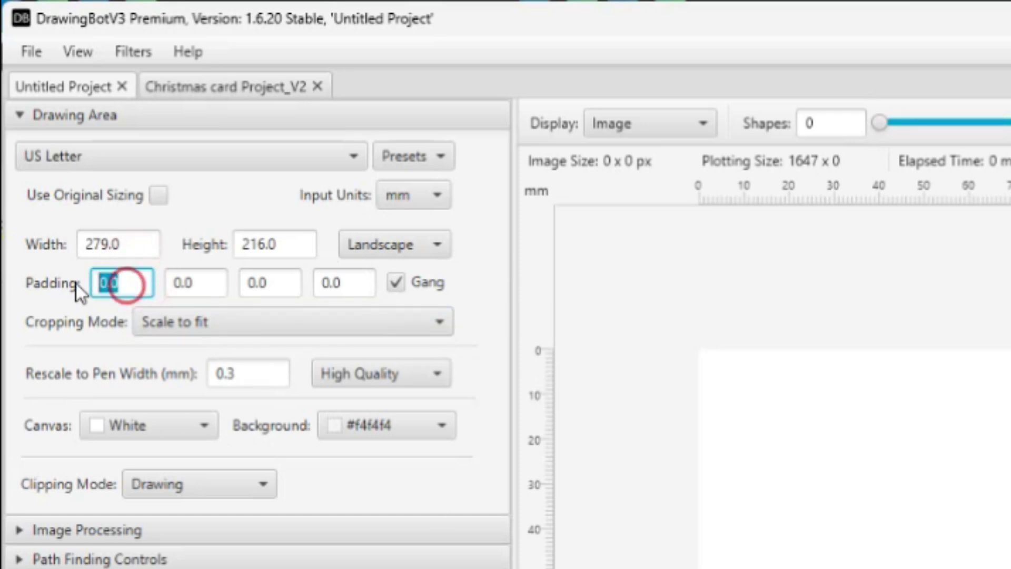
pyautogui.write('5')
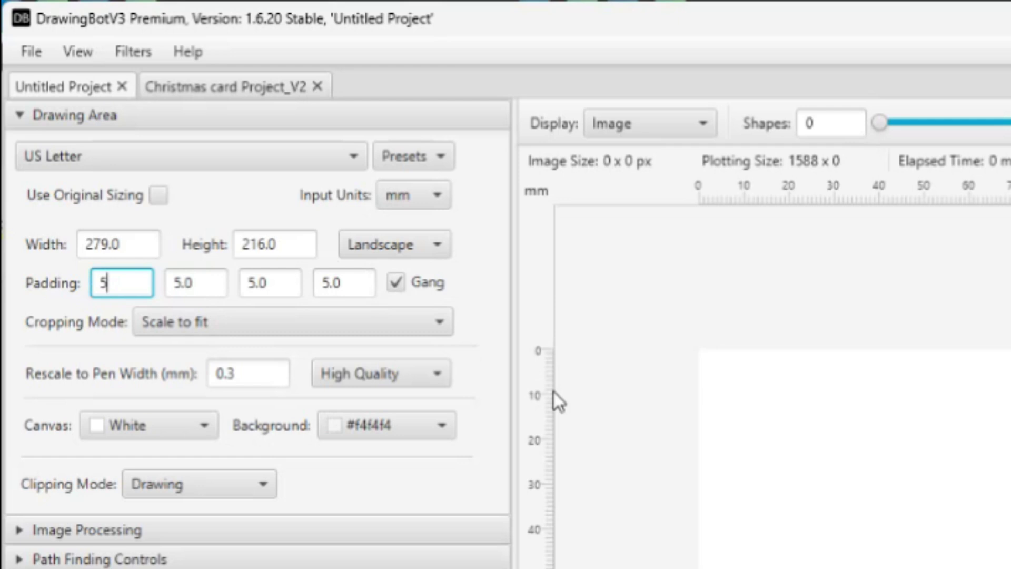
pyautogui.click(114, 275)
pyautogui.doubleClick(117, 285)
pyautogui.write('10')
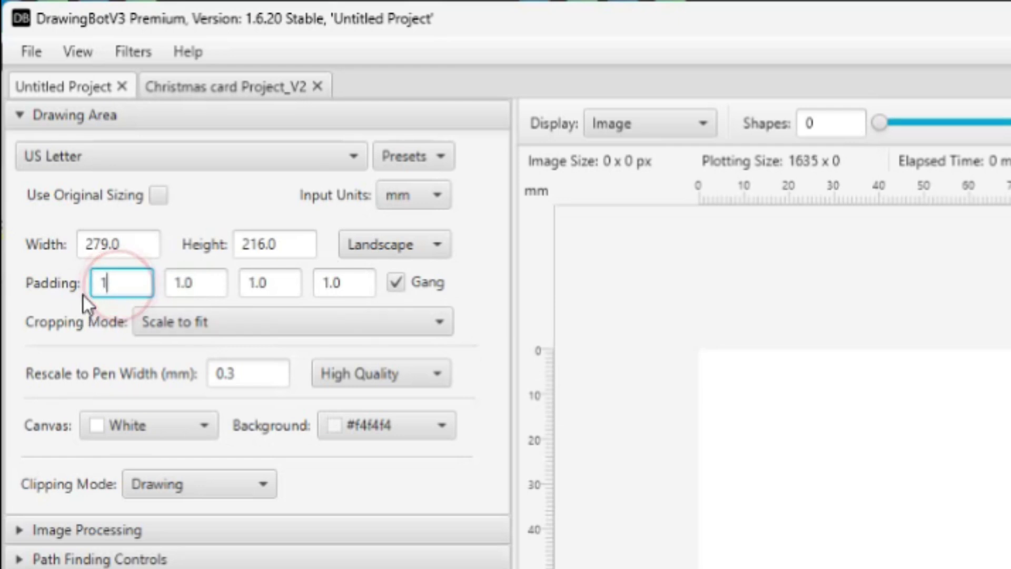
pyautogui.click(182, 286)
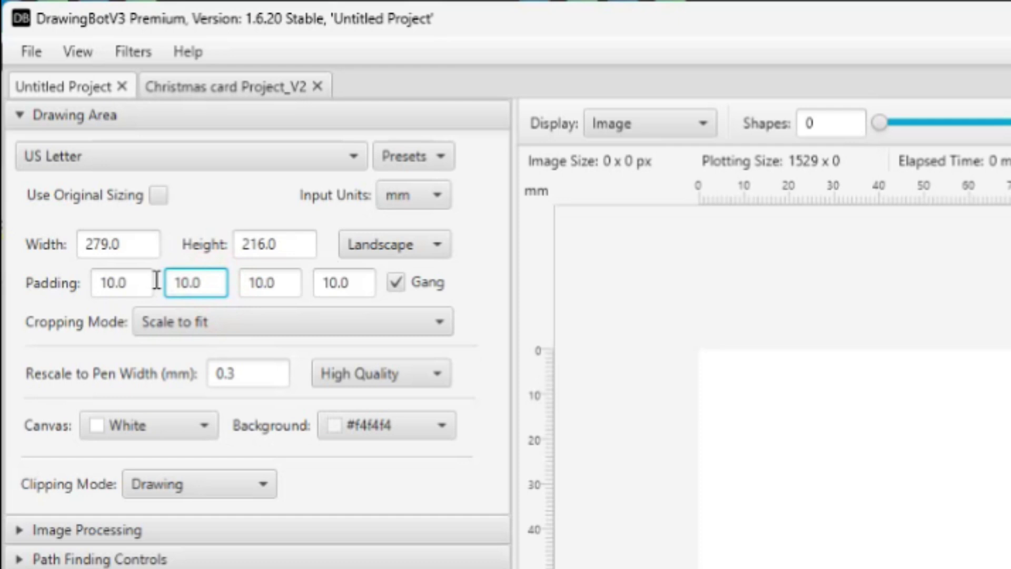
pyautogui.click(33, 52)
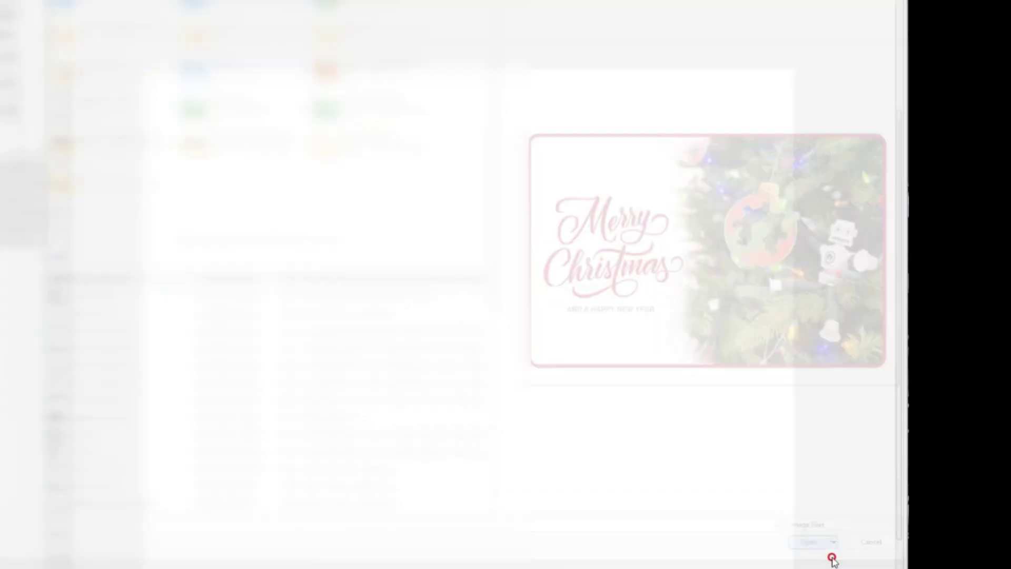
# Import the Christmas card JPG and change the padding value to 5.
pyautogui.click(835, 555)
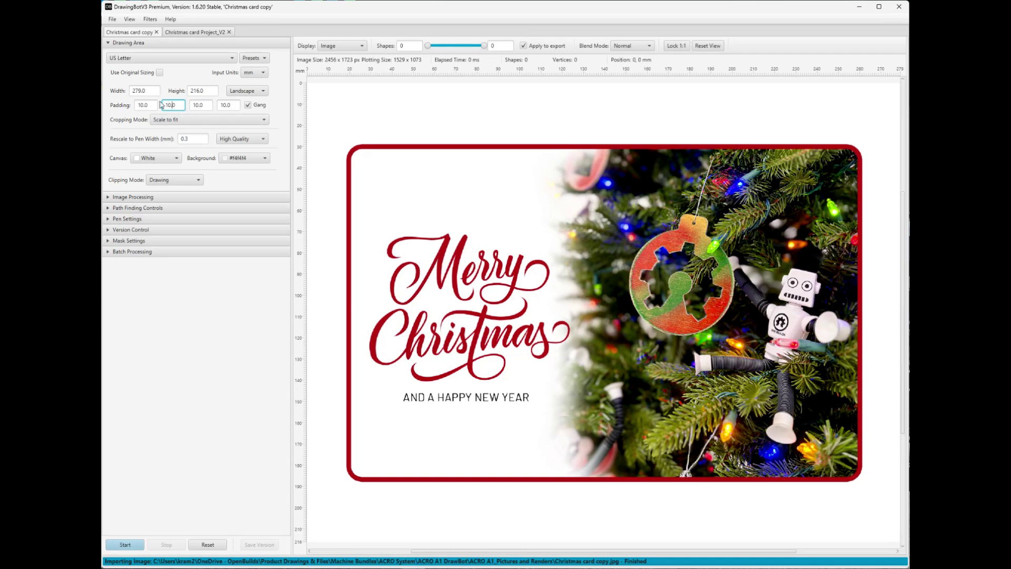
pyautogui.scroll(-2, 507, 251)
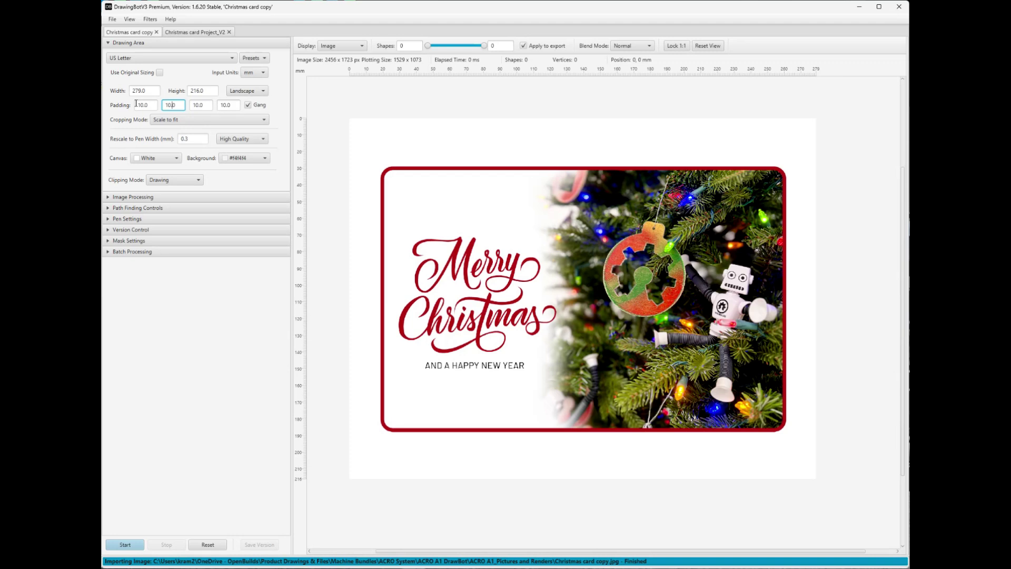
pyautogui.moveTo(149, 104); pyautogui.dragTo(126, 105)
pyautogui.write('5')
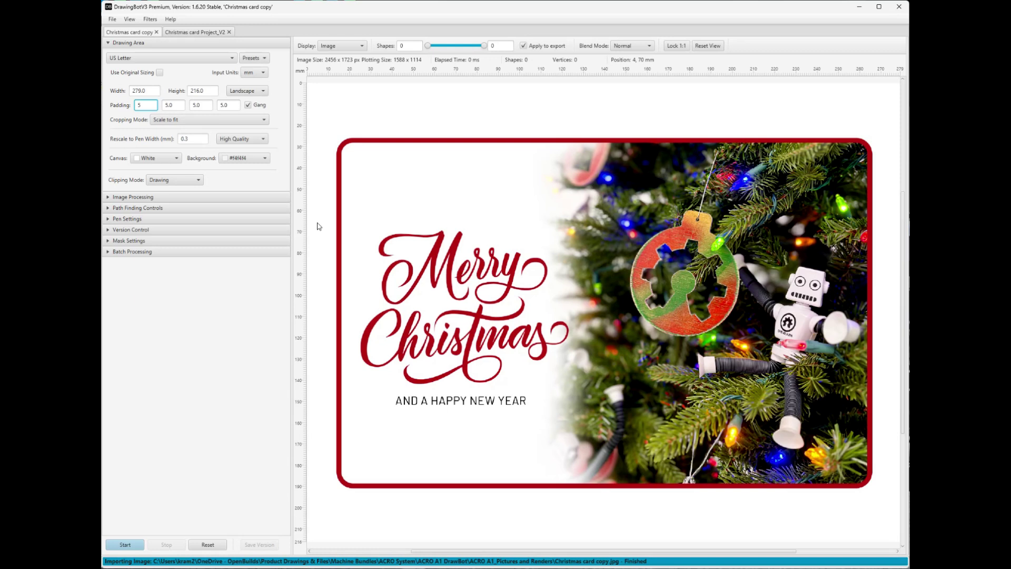
# Check the clipping mode options, leaving clipping set to Drawing.
pyautogui.scroll(-2, 347, 206)
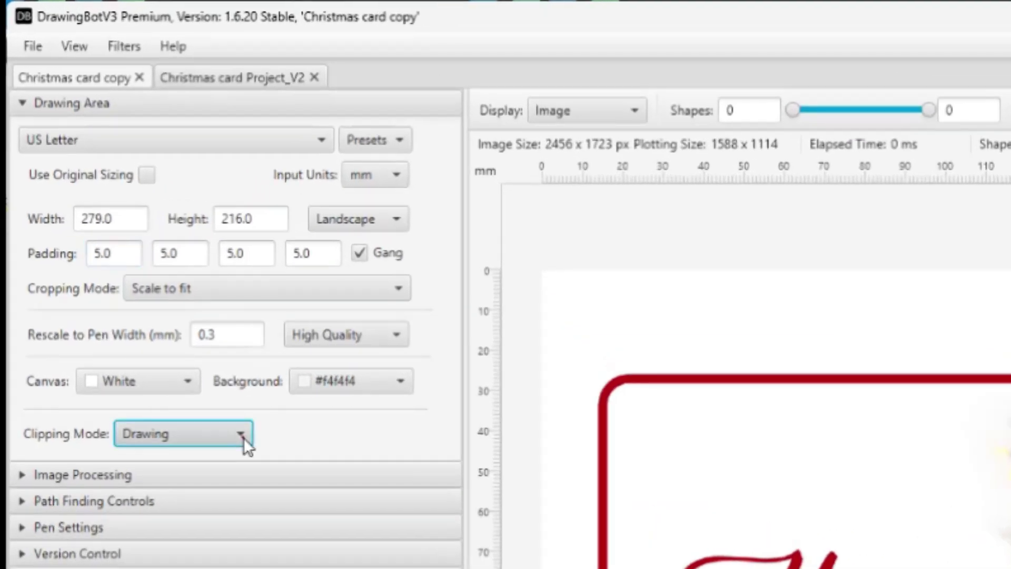
pyautogui.click(199, 179)
pyautogui.click(199, 179)
pyautogui.click(318, 425)
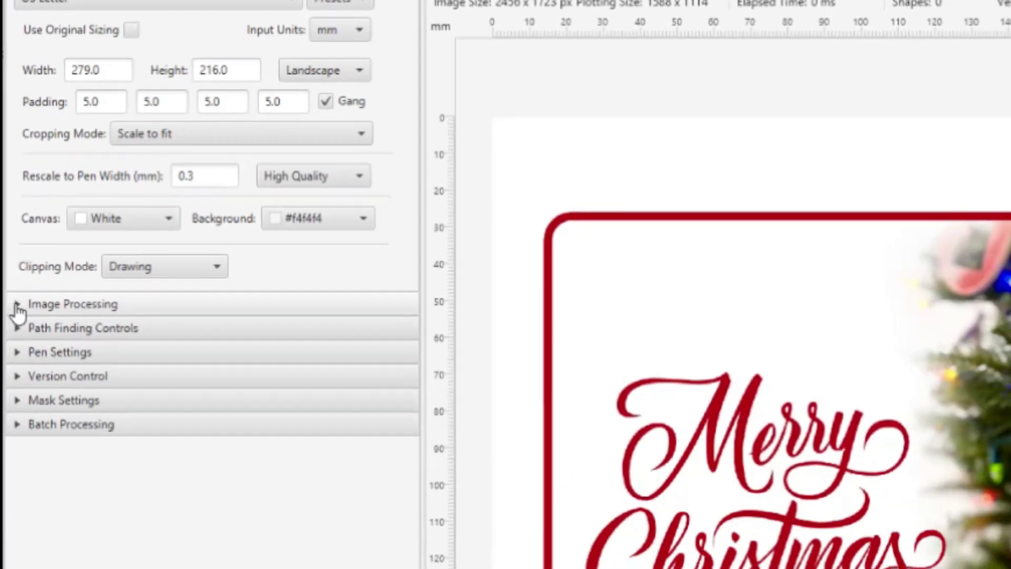
# Try the Original - Dirty Border and Simple Unsharp Mask presets and browse the colour filters.
pyautogui.click(21, 461)
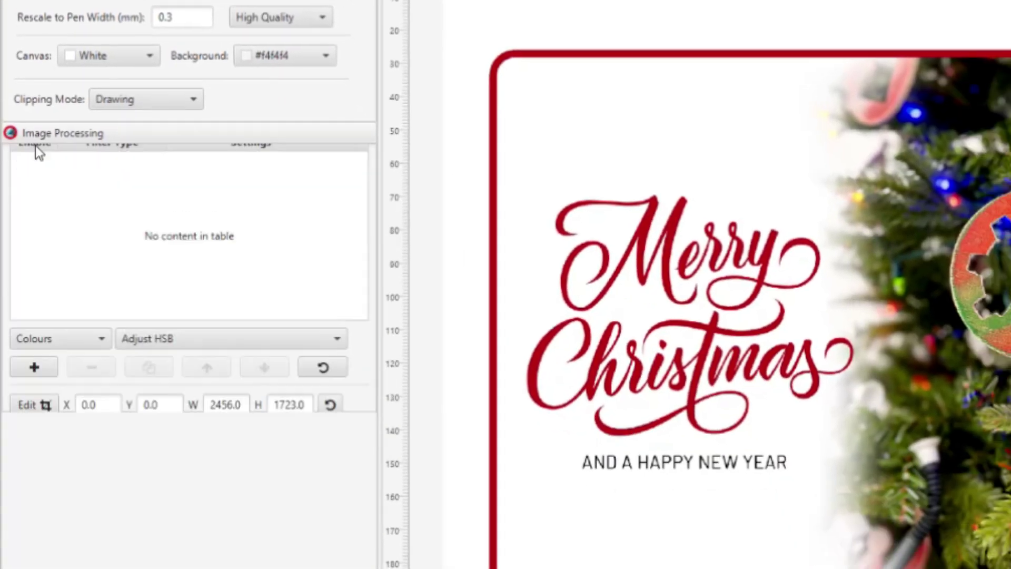
pyautogui.click(186, 46)
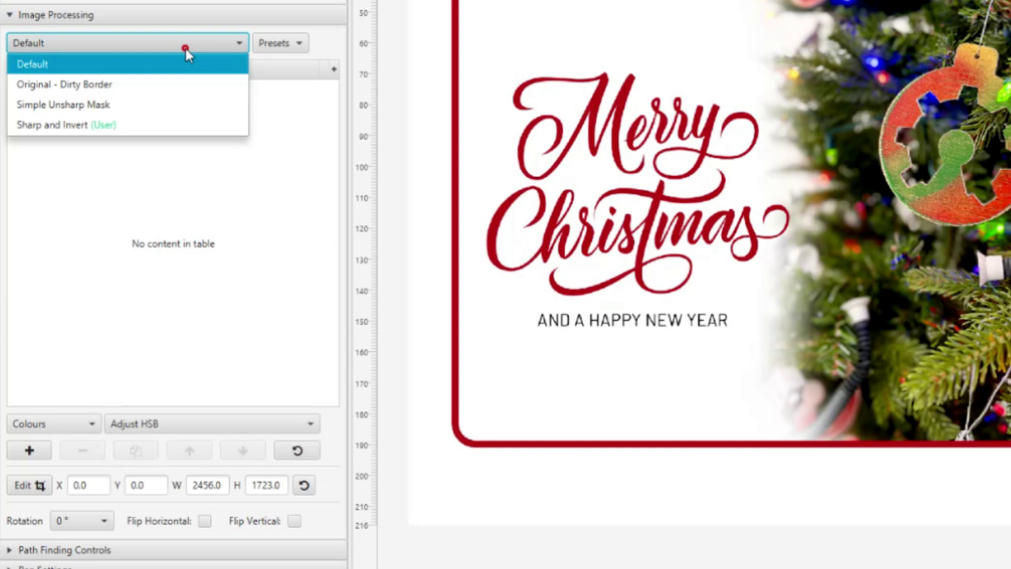
pyautogui.click(142, 88)
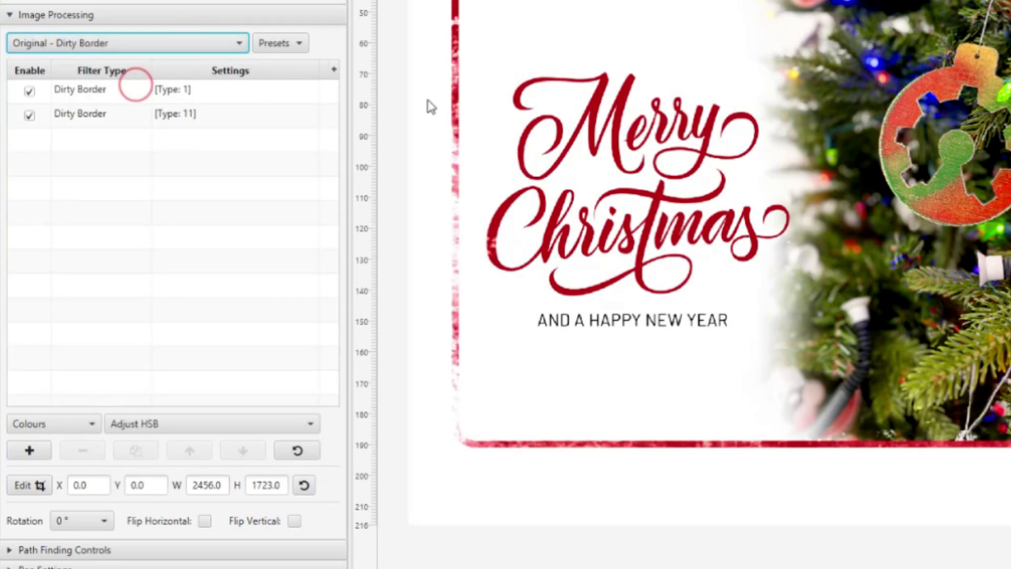
pyautogui.press('Down')
pyautogui.click(79, 105)
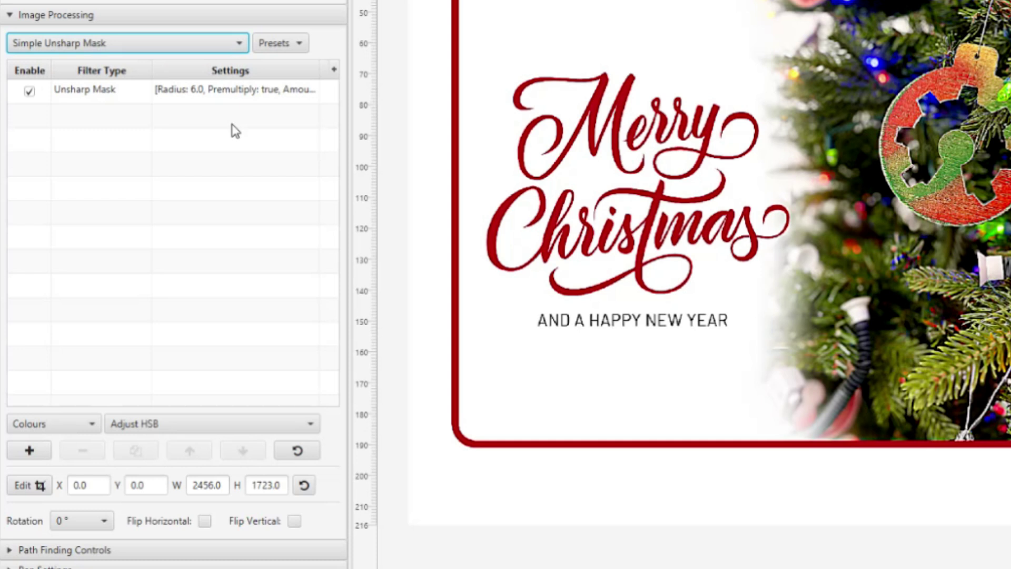
pyautogui.click(167, 427)
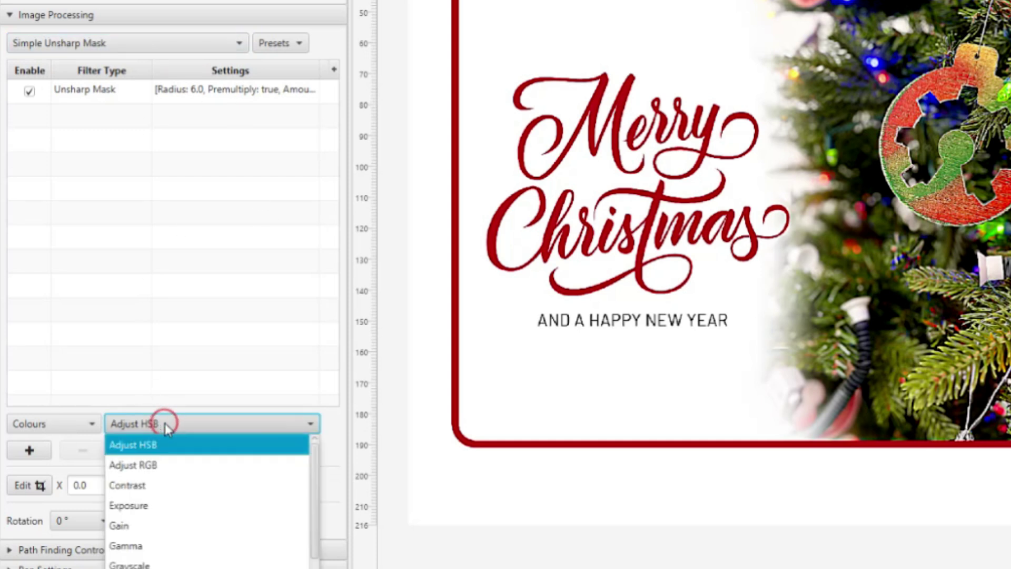
pyautogui.click(163, 422)
# Switch image processing to the Default preset with no filters and collapse the panel.
pyautogui.click(157, 42)
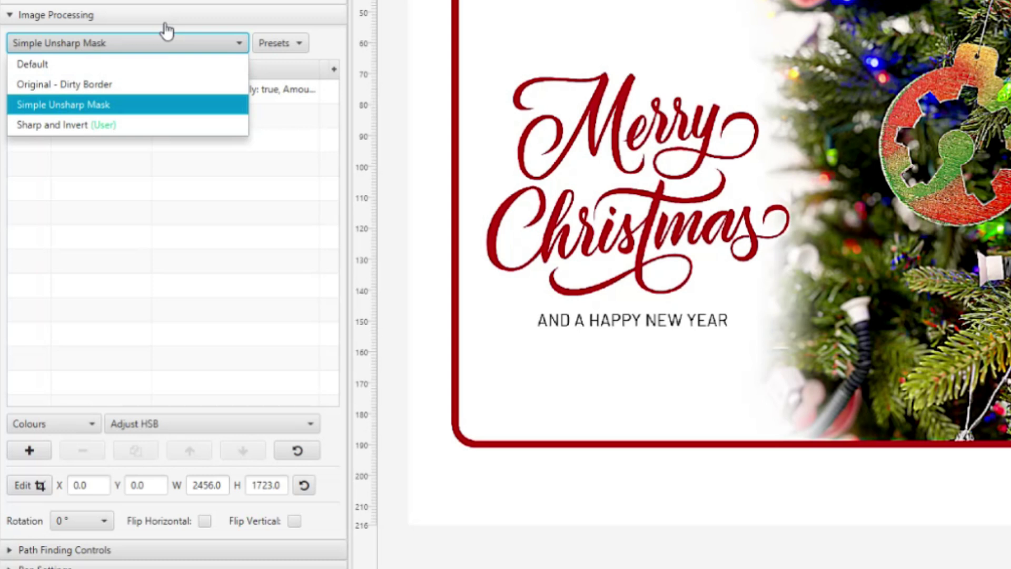
pyautogui.click(160, 43)
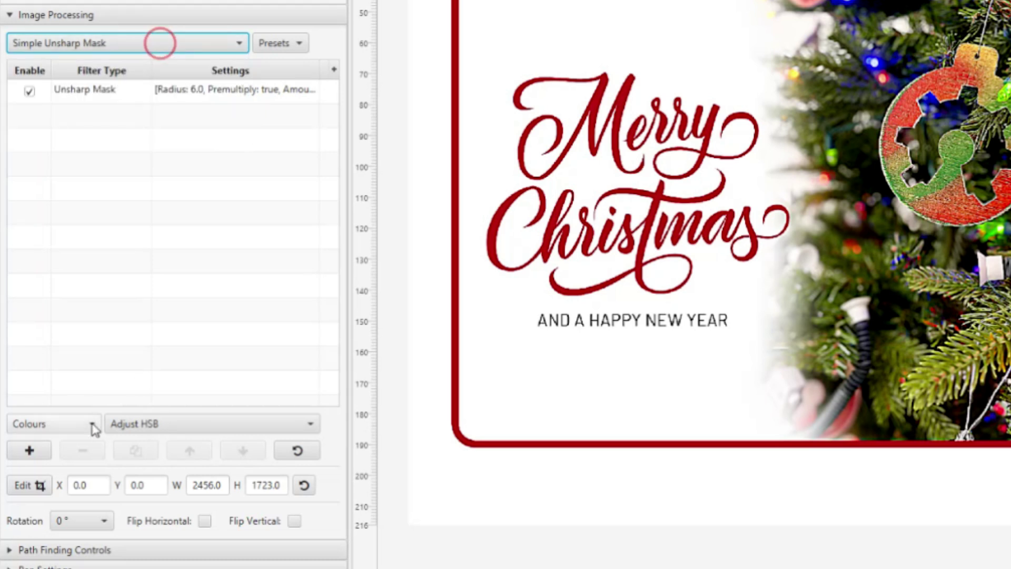
pyautogui.click(153, 425)
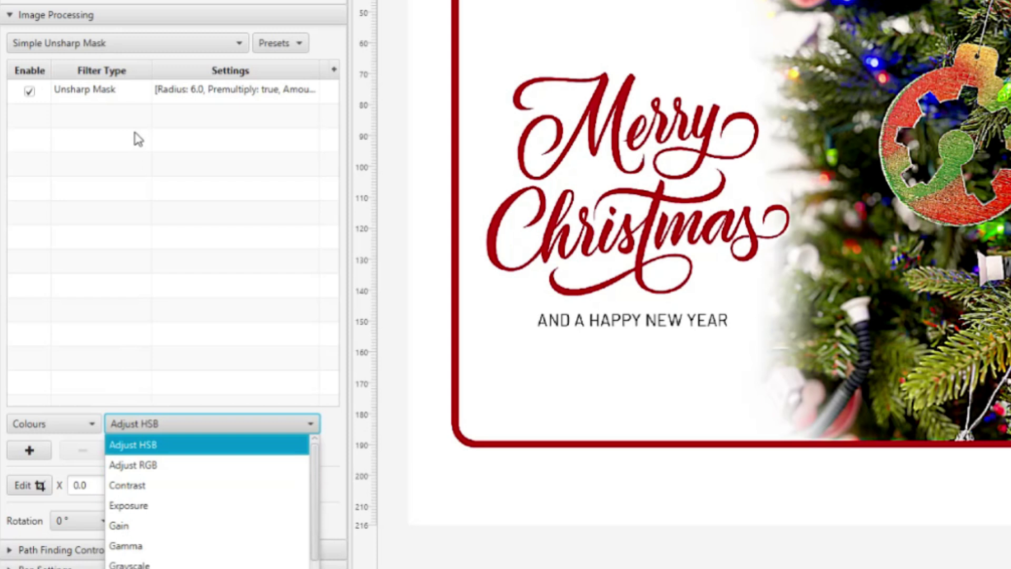
pyautogui.click(145, 45)
pyautogui.click(174, 138)
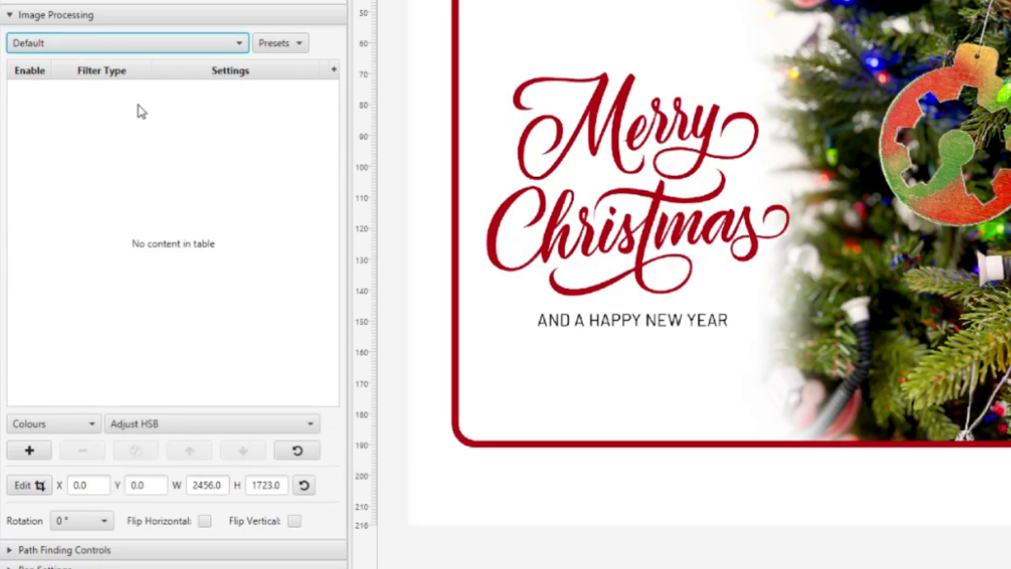
pyautogui.click(8, 17)
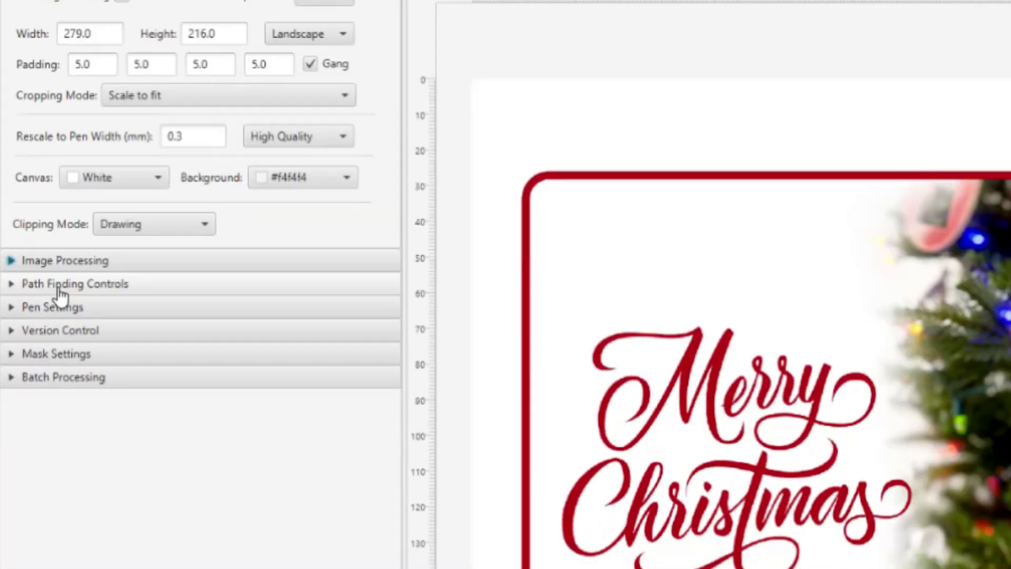
# Pick the Edge Trace style preset under Sketch Lines in Path Finding Controls.
pyautogui.click(37, 521)
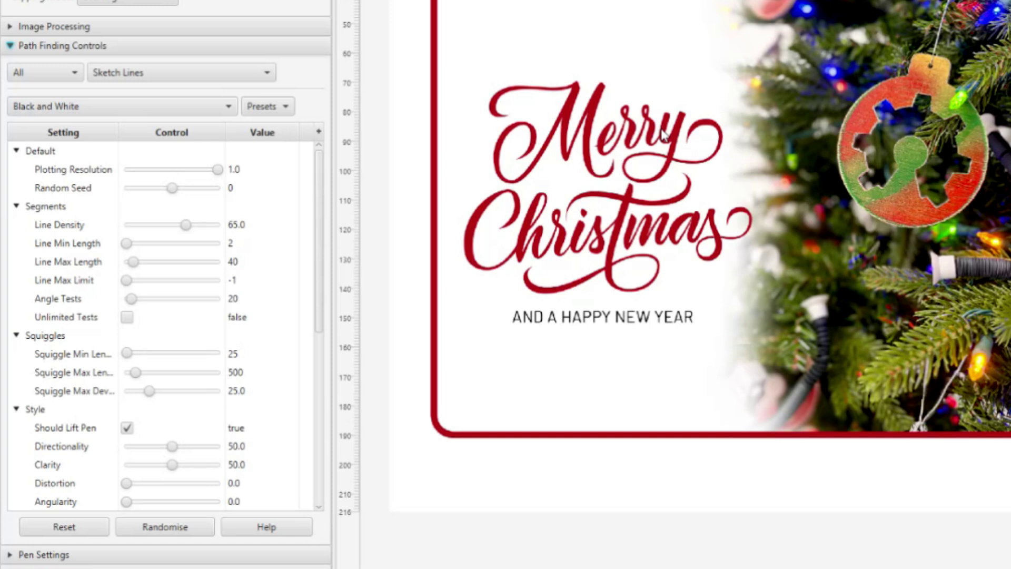
pyautogui.click(149, 109)
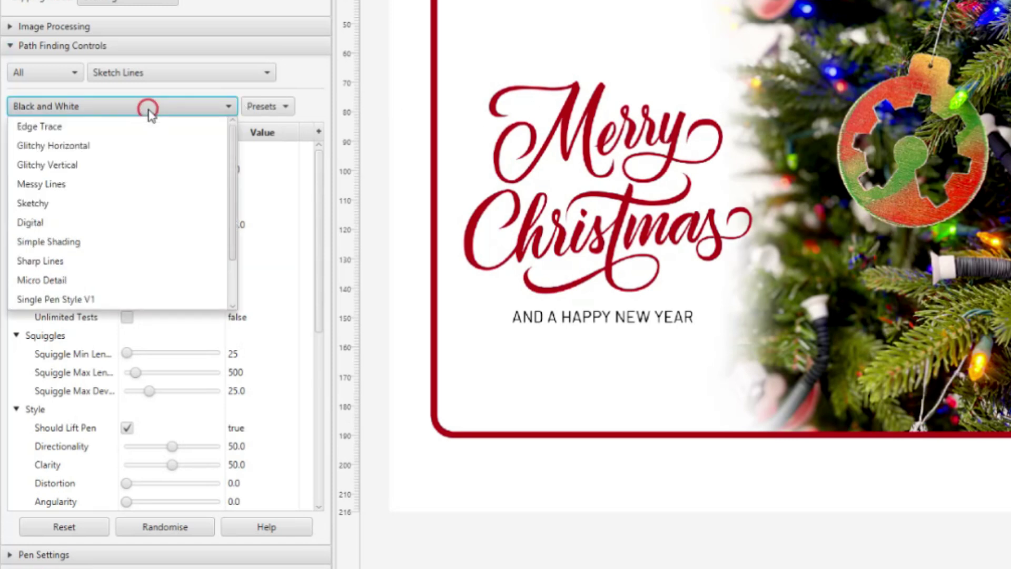
pyautogui.click(50, 131)
pyautogui.click(49, 132)
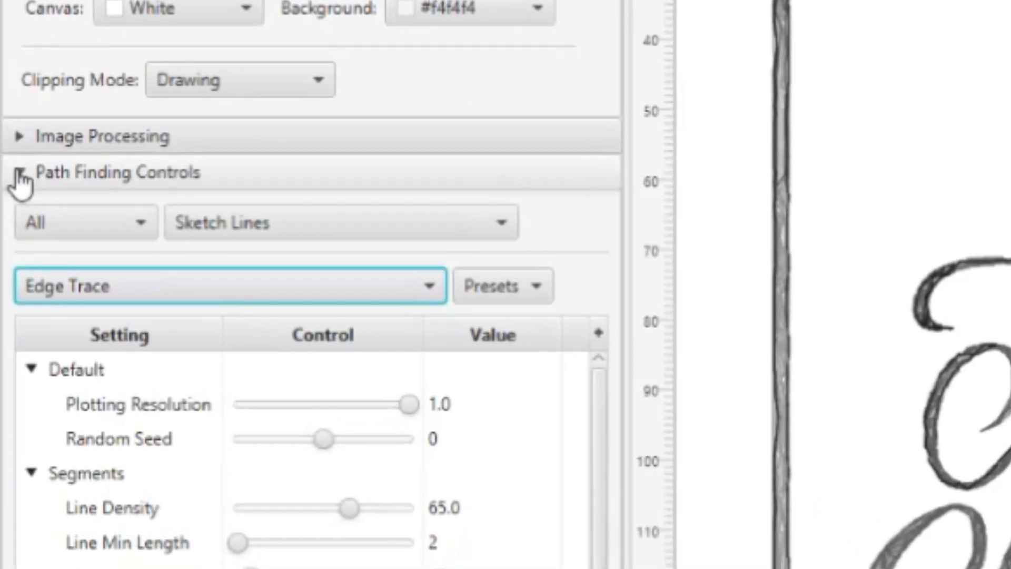
# Select pen brand Stabilo with the Point 88 - 6 Pack - Assorted palette.
pyautogui.click(64, 190)
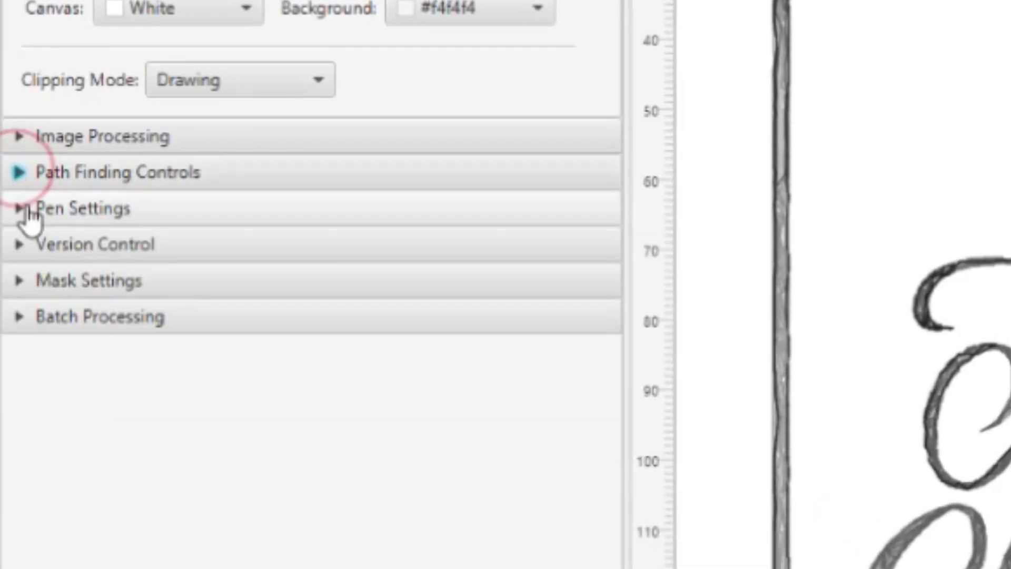
pyautogui.click(74, 211)
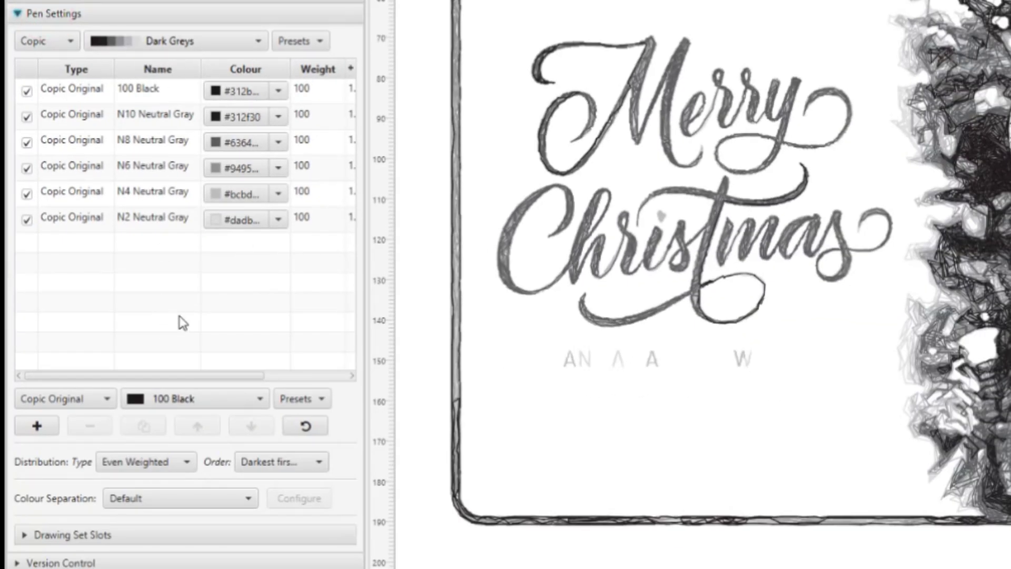
pyautogui.click(175, 41)
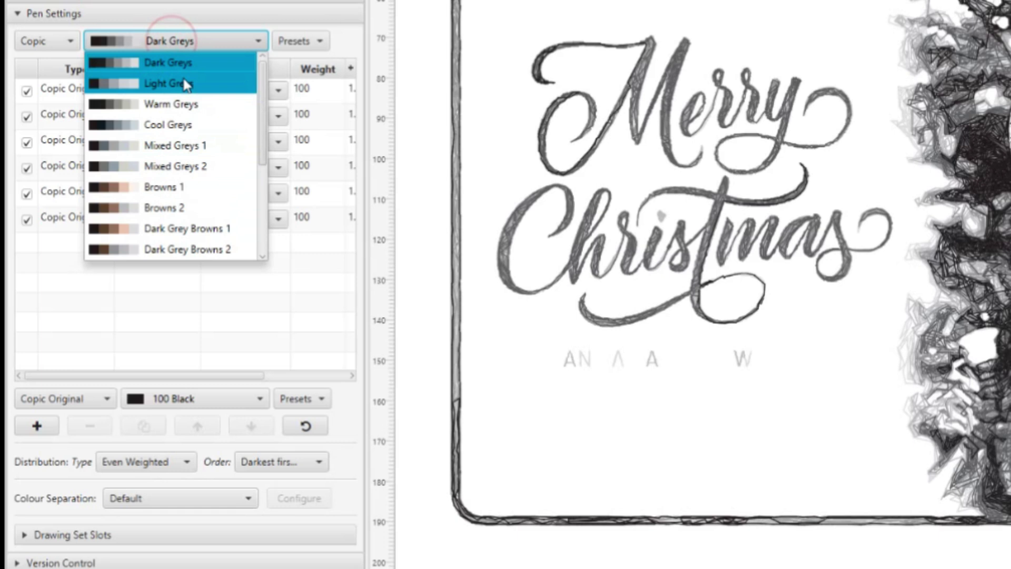
pyautogui.click(198, 42)
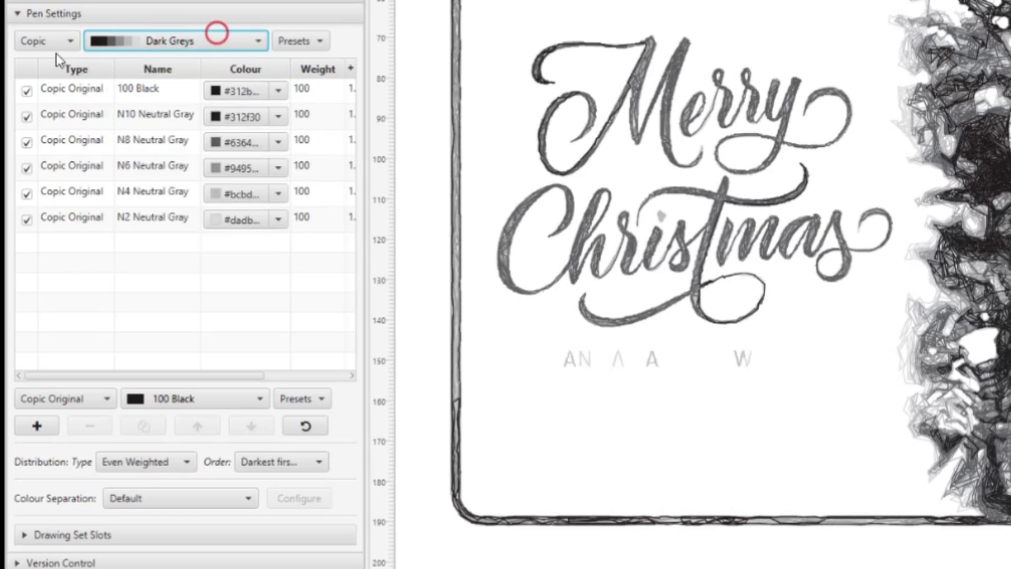
pyautogui.click(187, 38)
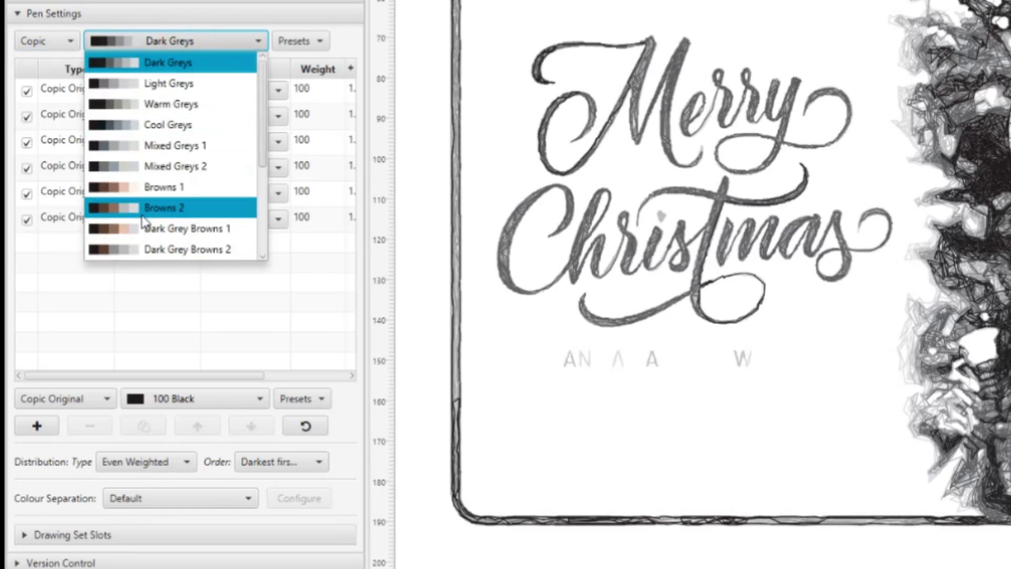
pyautogui.click(130, 227)
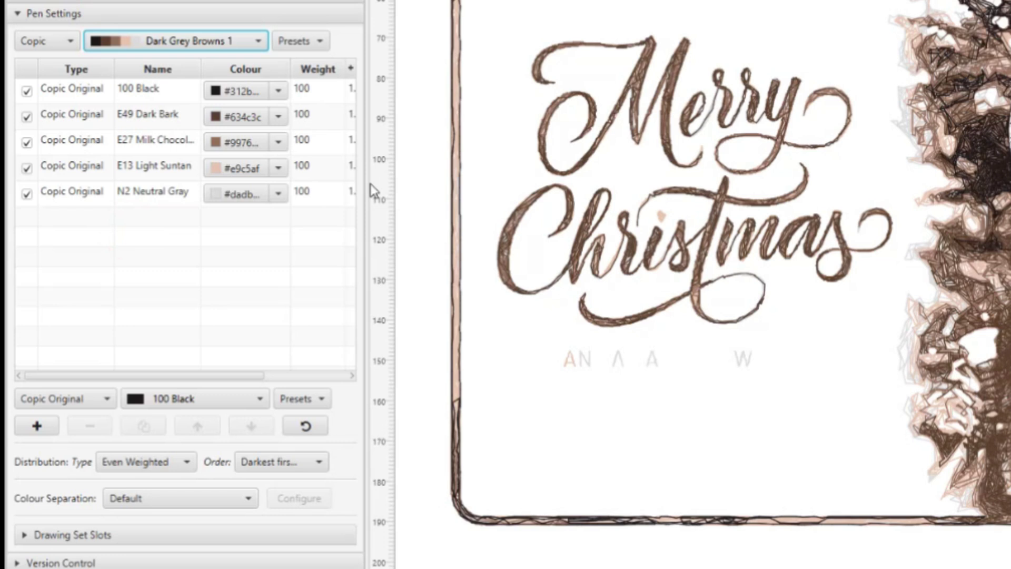
pyautogui.click(56, 42)
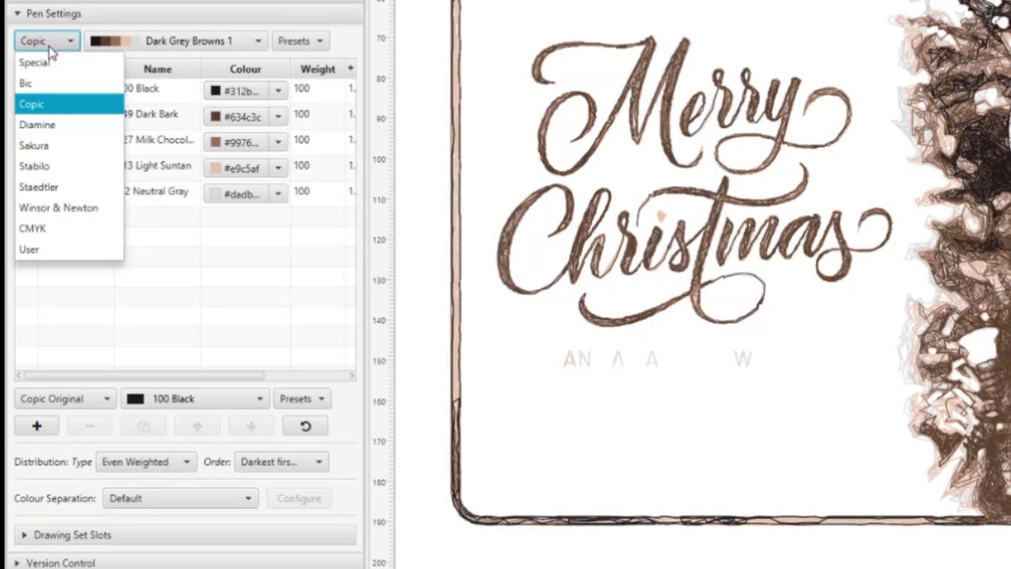
pyautogui.click(41, 171)
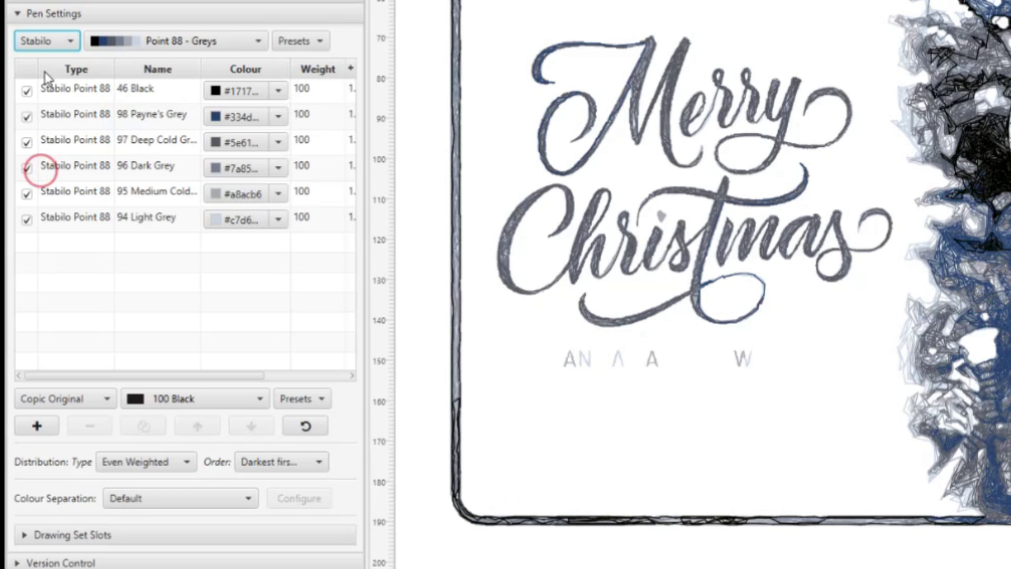
pyautogui.click(155, 42)
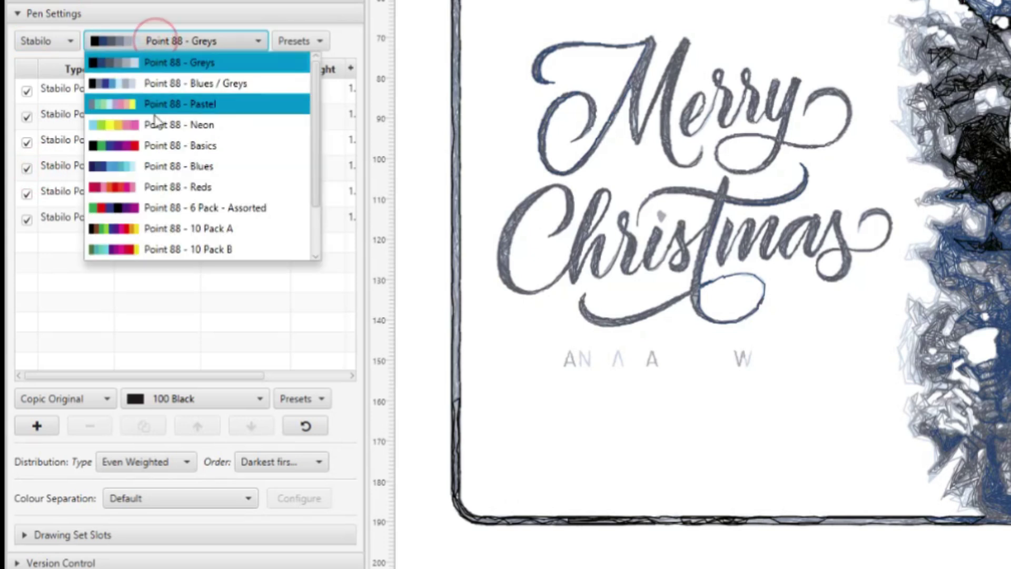
pyautogui.click(138, 209)
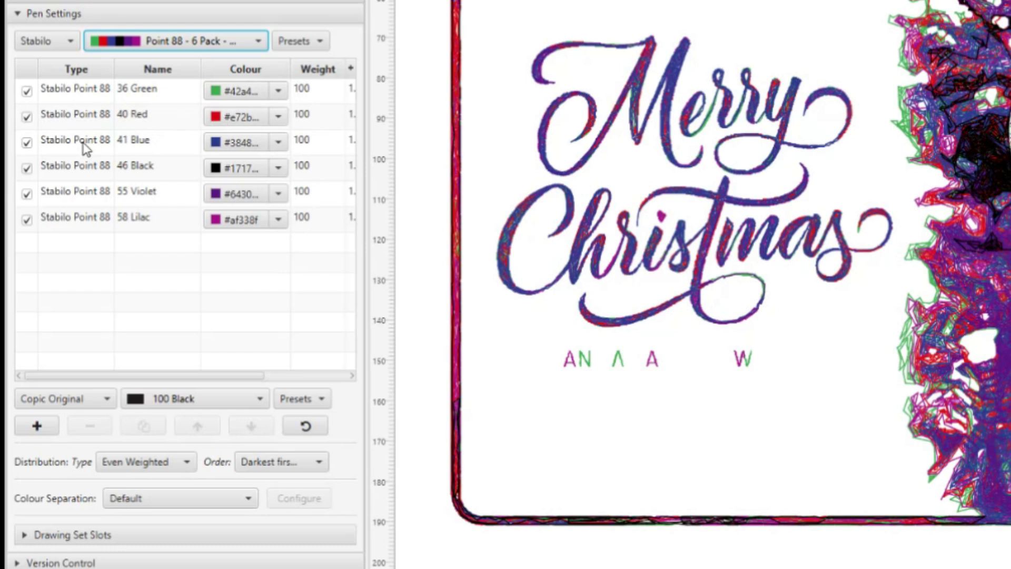
# Disable the 41 Blue, 58 Lilac and 55 Violet pens.
pyautogui.click(26, 142)
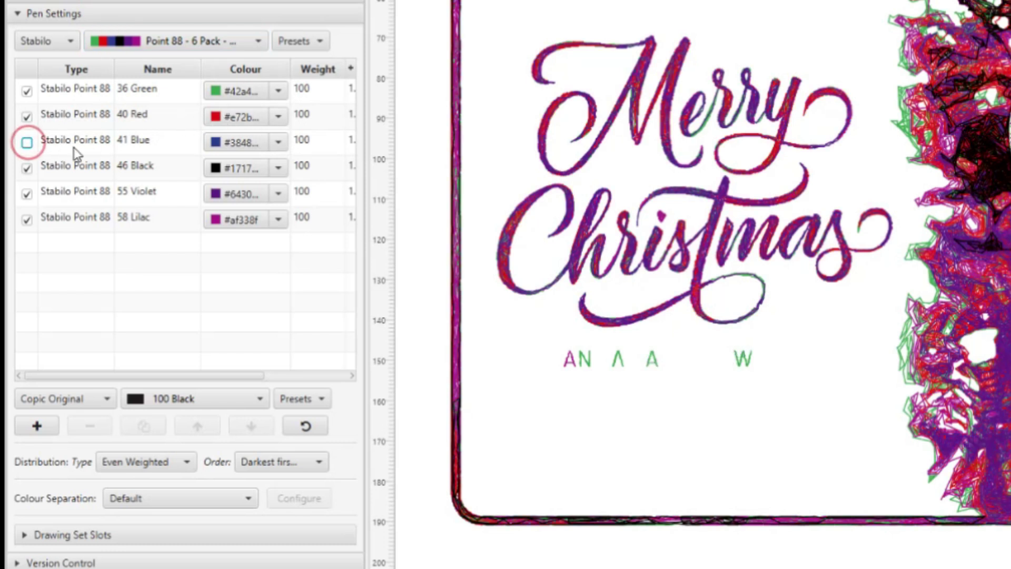
pyautogui.click(27, 219)
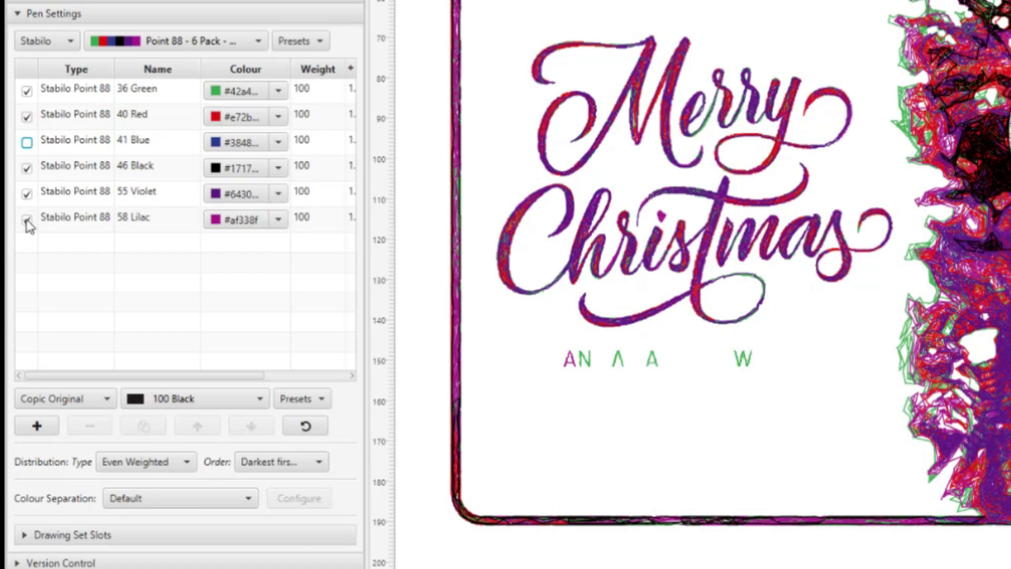
pyautogui.click(27, 194)
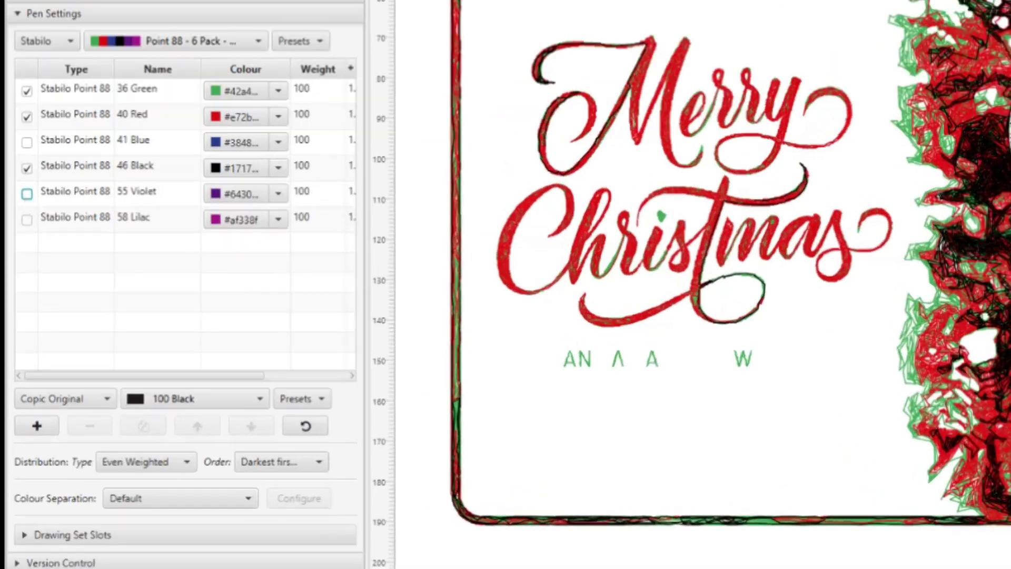
# Move the 46 Black pen to the top of the pen list.
pyautogui.click(151, 299)
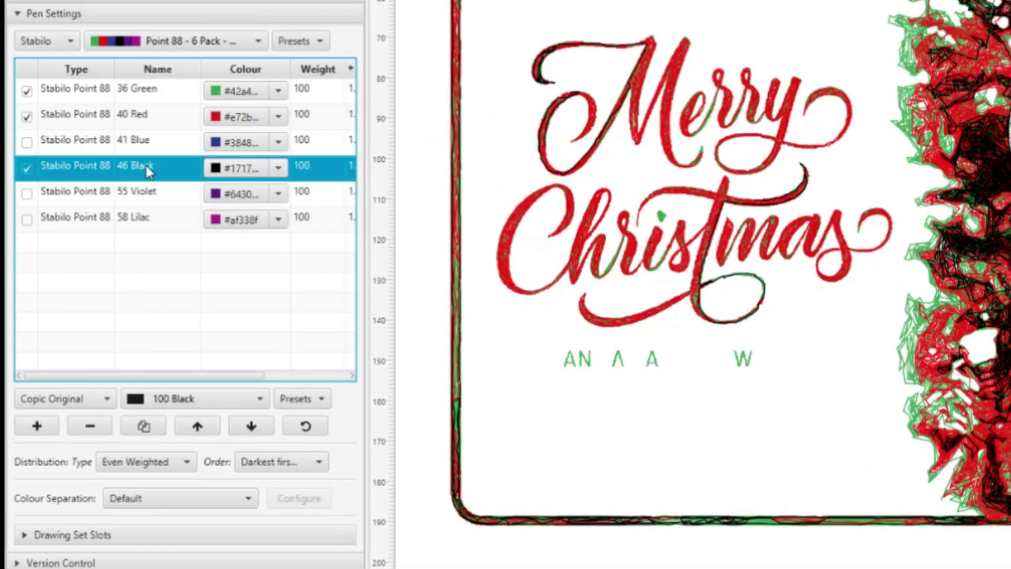
pyautogui.click(197, 426)
pyautogui.click(197, 426)
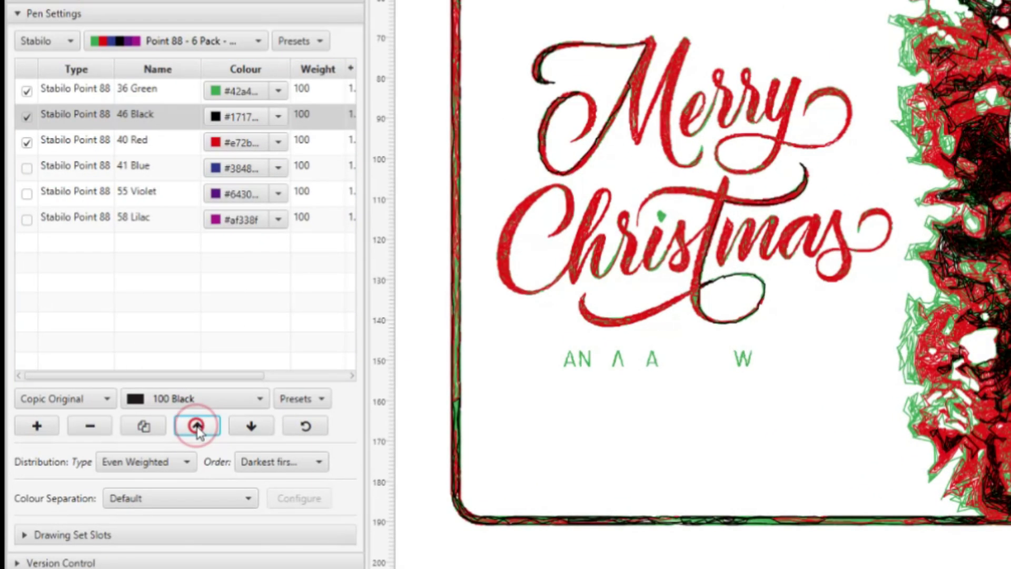
pyautogui.click(197, 426)
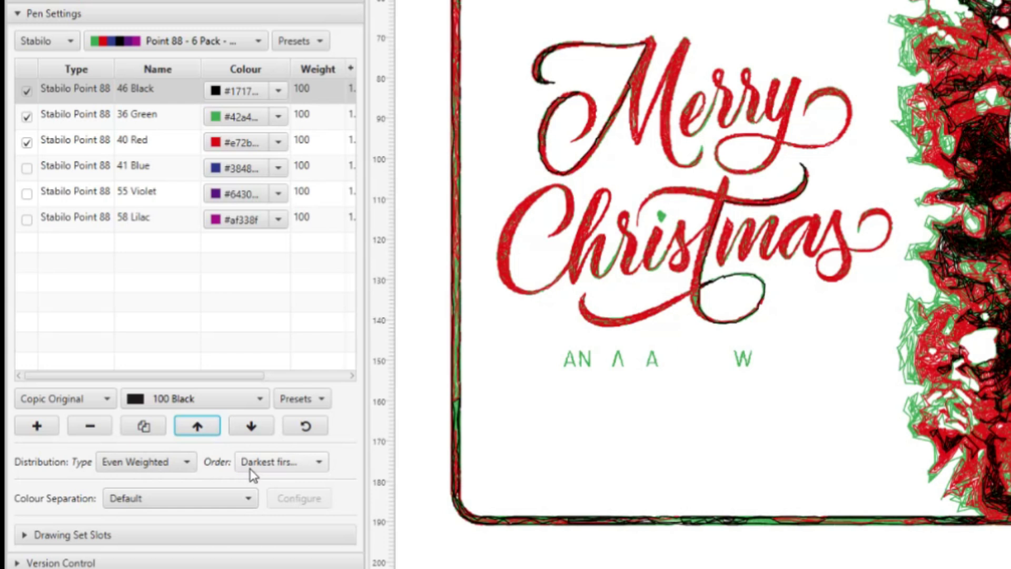
# Try Lightest first and Reversed pen order, then leave the order on Displayed.
pyautogui.click(281, 463)
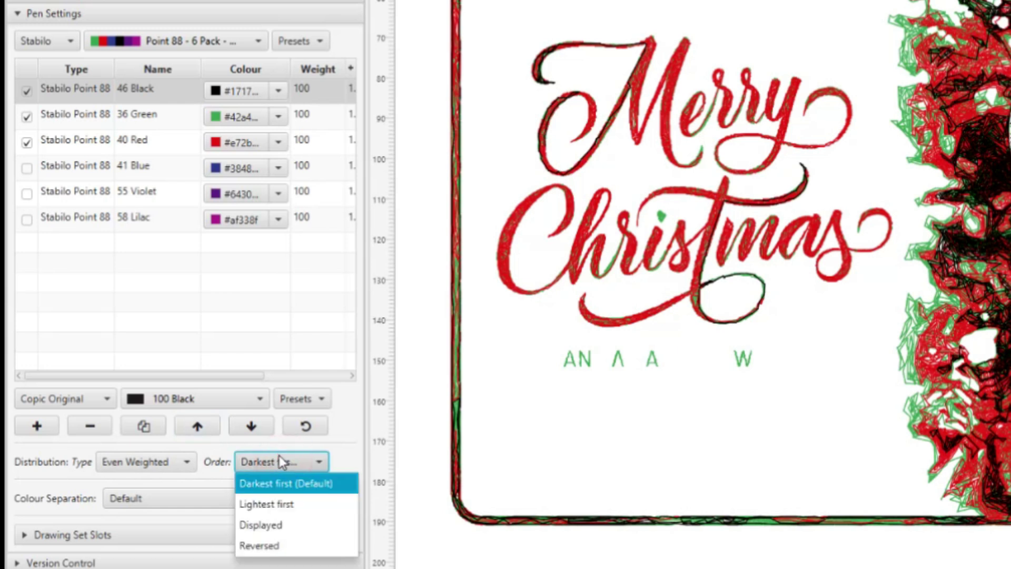
pyautogui.click(271, 503)
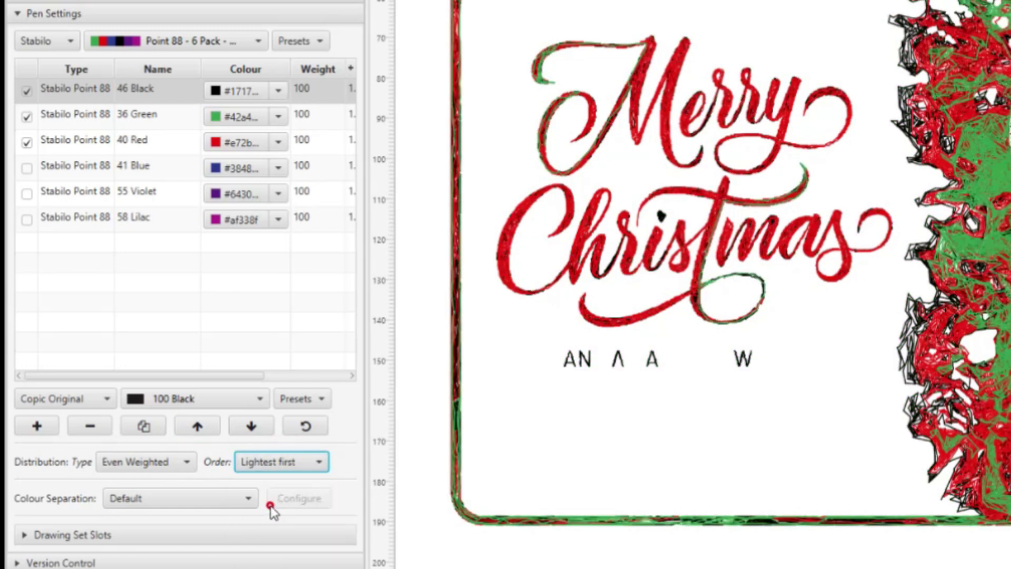
pyautogui.click(263, 471)
pyautogui.click(266, 522)
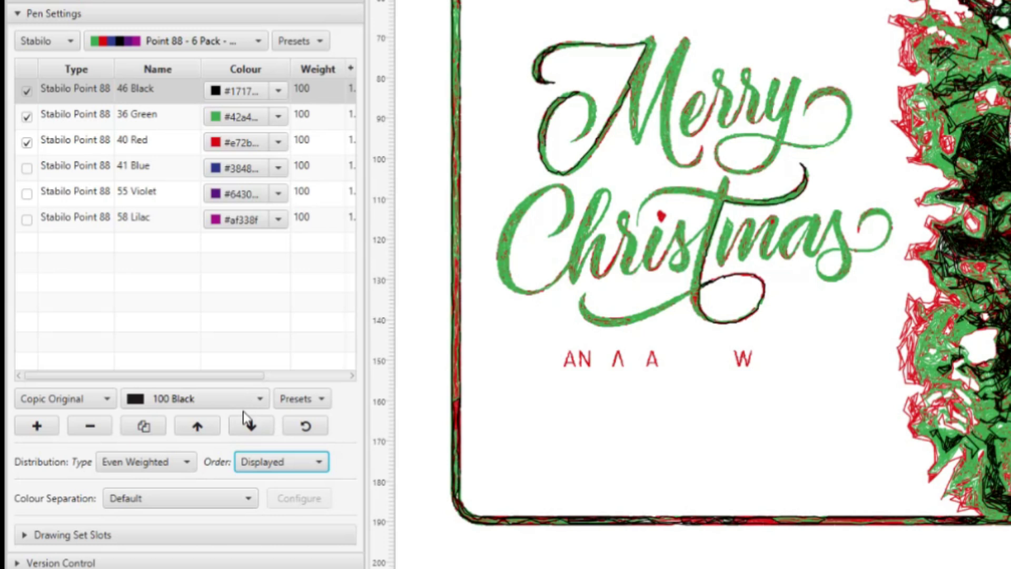
pyautogui.click(252, 463)
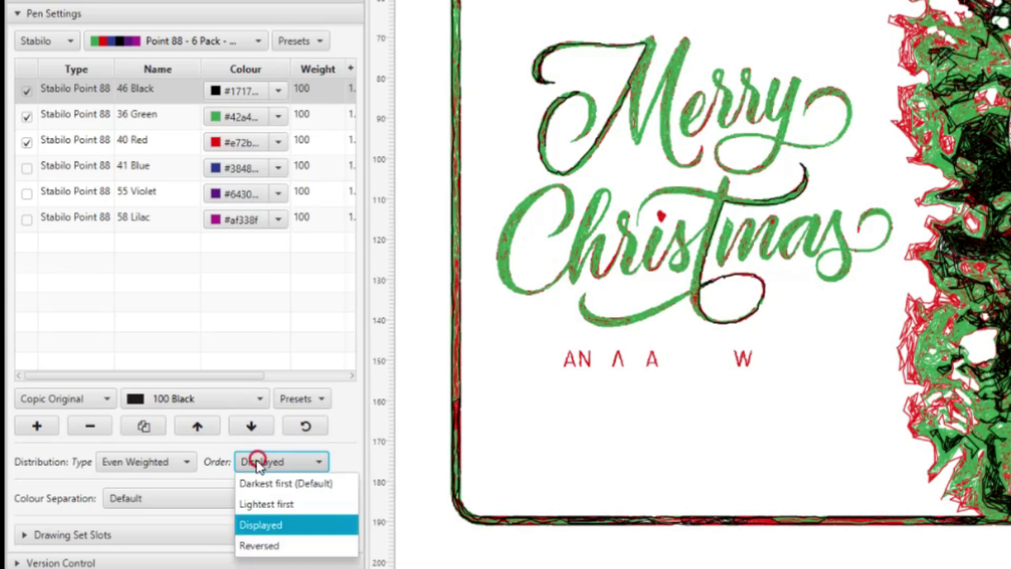
pyautogui.click(258, 547)
pyautogui.click(284, 462)
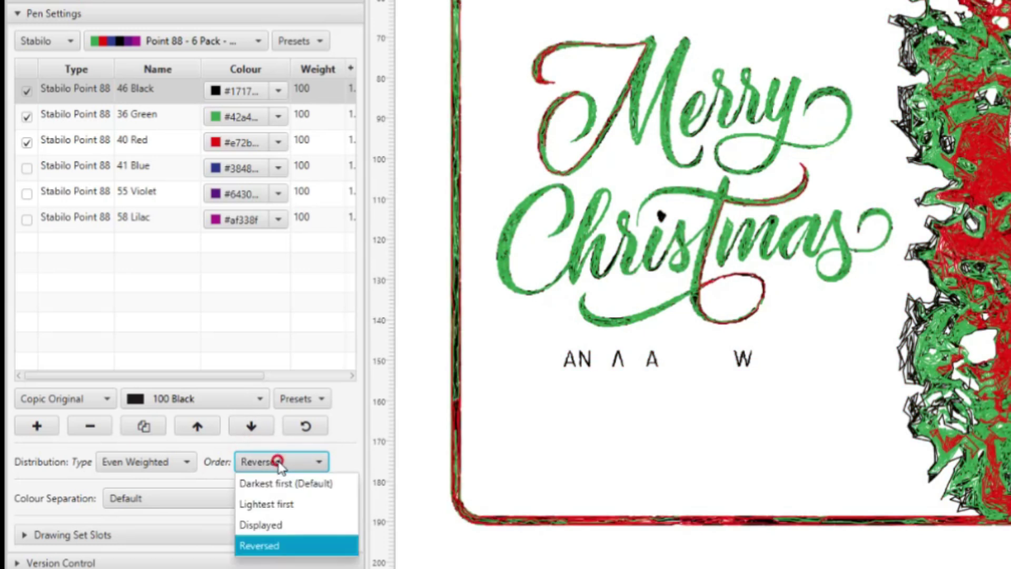
pyautogui.click(265, 519)
# Delete the 41 Blue, 55 Violet and 58 Lilac pens from the pen table.
pyautogui.doubleClick(158, 168)
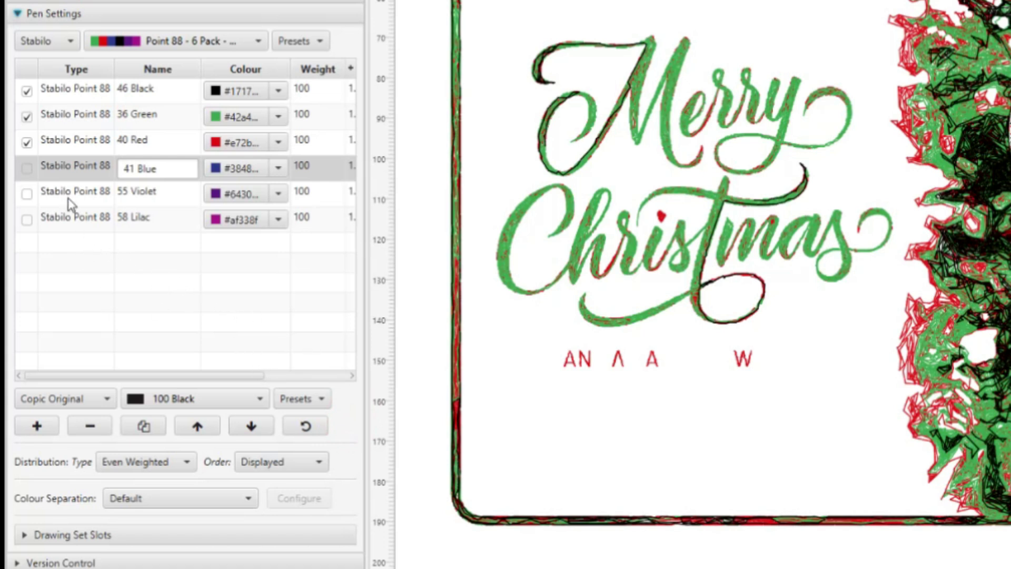
pyautogui.doubleClick(68, 161)
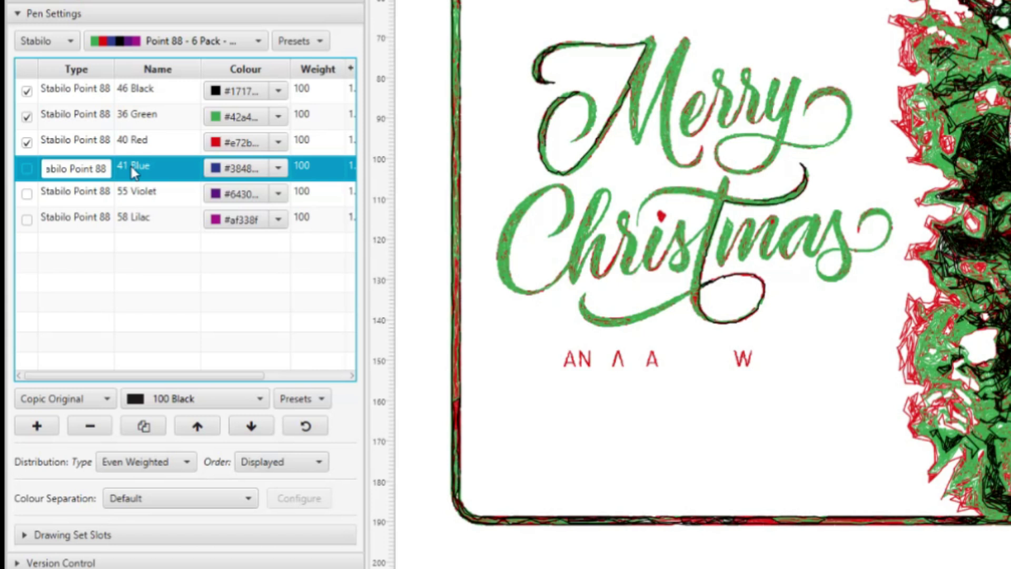
pyautogui.rightClick(155, 168)
pyautogui.click(176, 311)
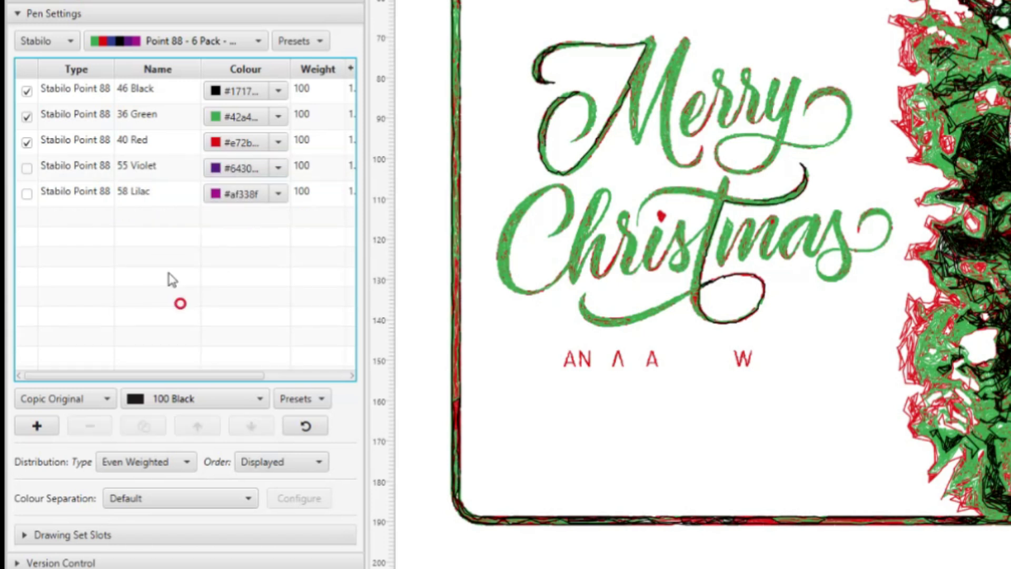
pyautogui.rightClick(163, 174)
pyautogui.click(204, 316)
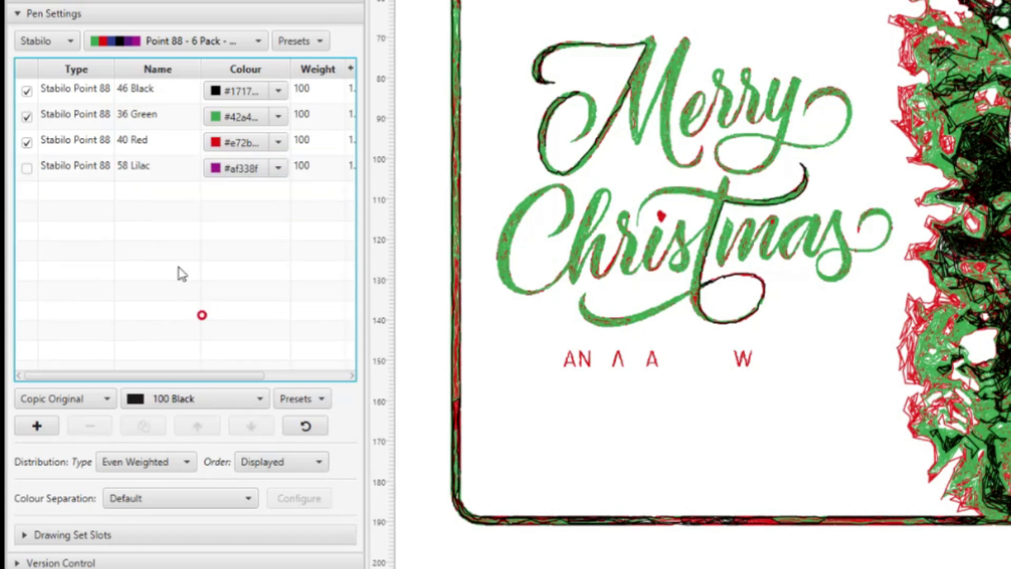
pyautogui.rightClick(165, 170)
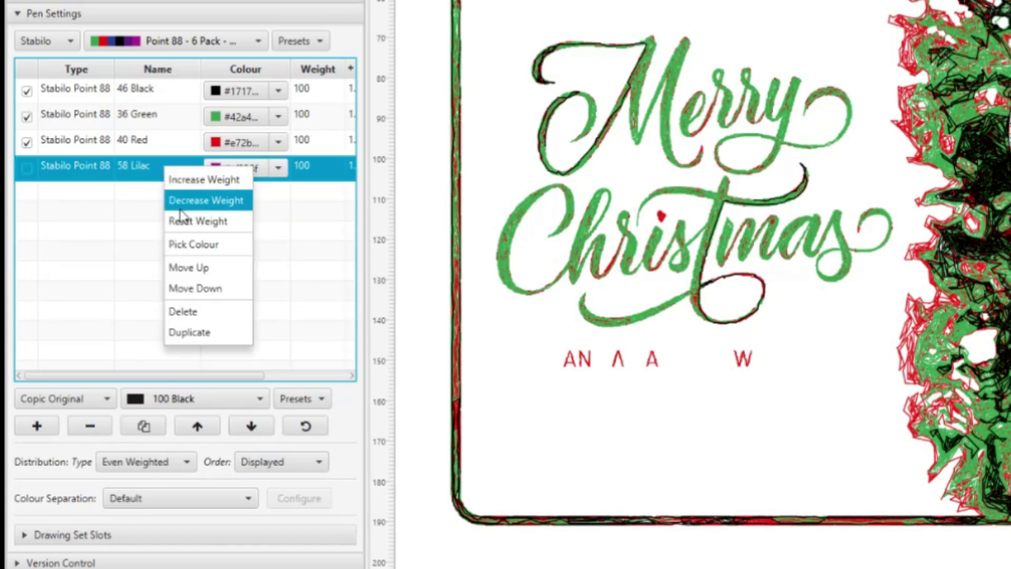
pyautogui.click(192, 310)
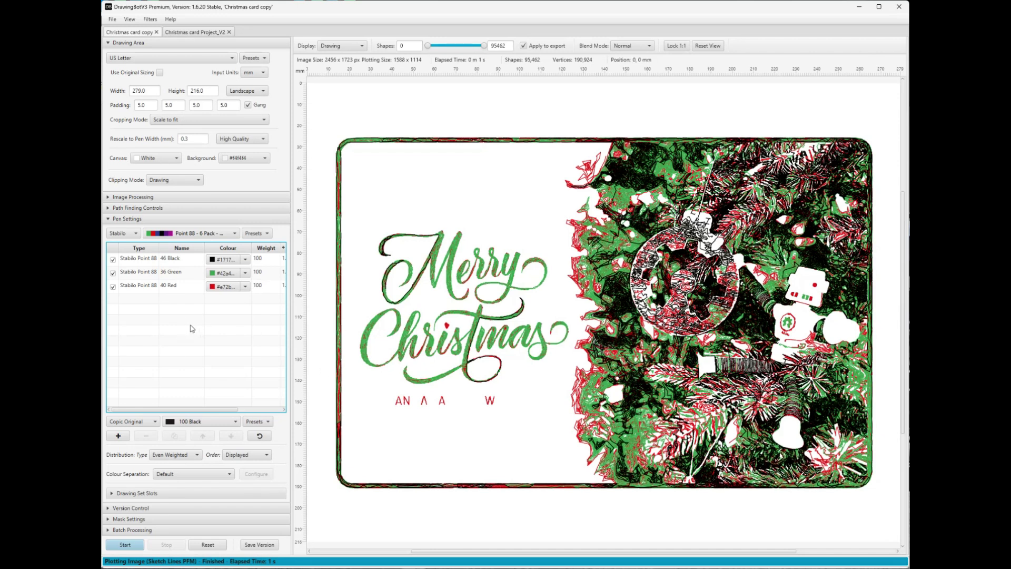
# Raise plotting resolution to 1.0 and adjust the line density slider.
pyautogui.click(110, 219)
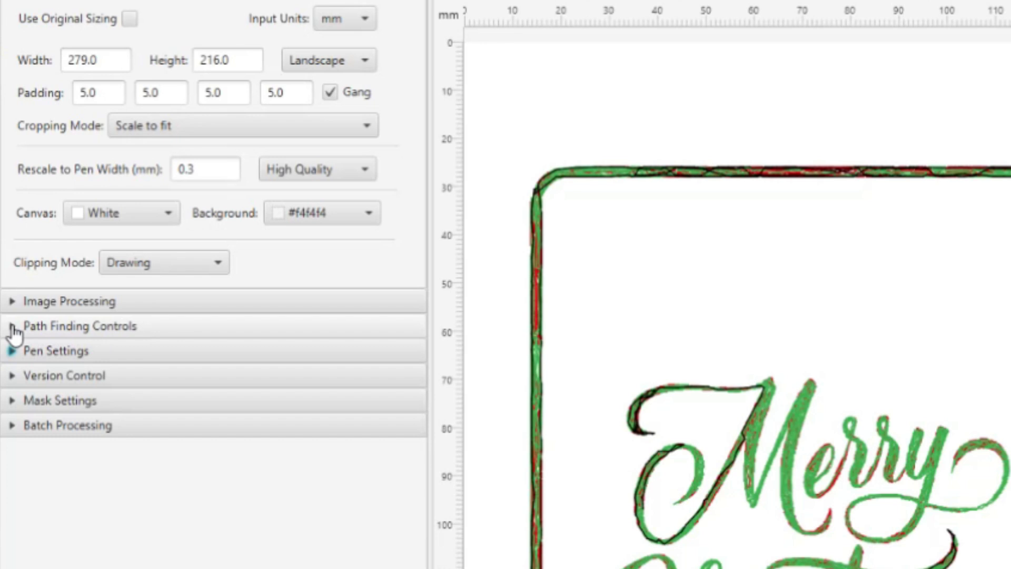
pyautogui.click(11, 326)
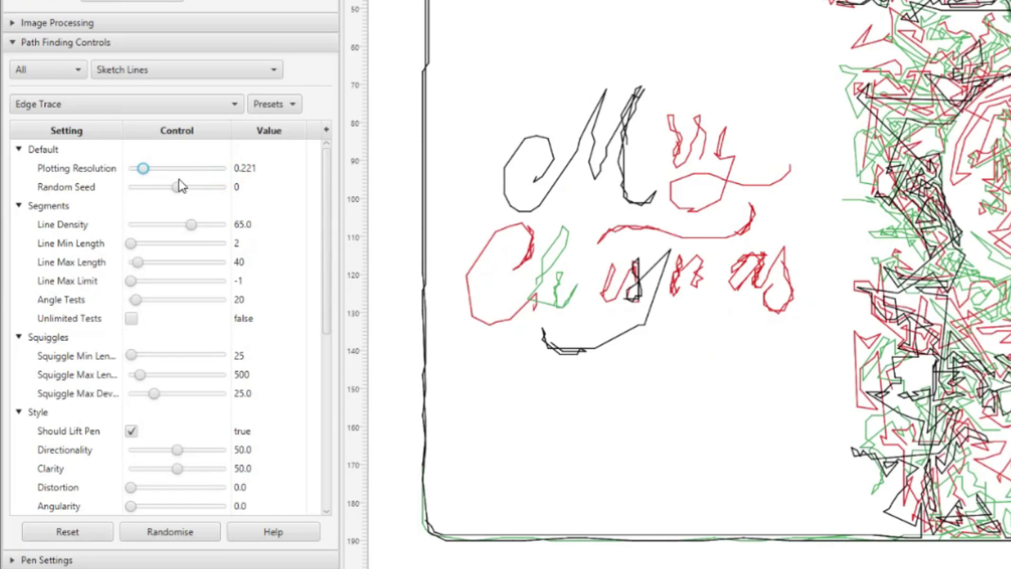
pyautogui.moveTo(143, 169); pyautogui.dragTo(224, 168)
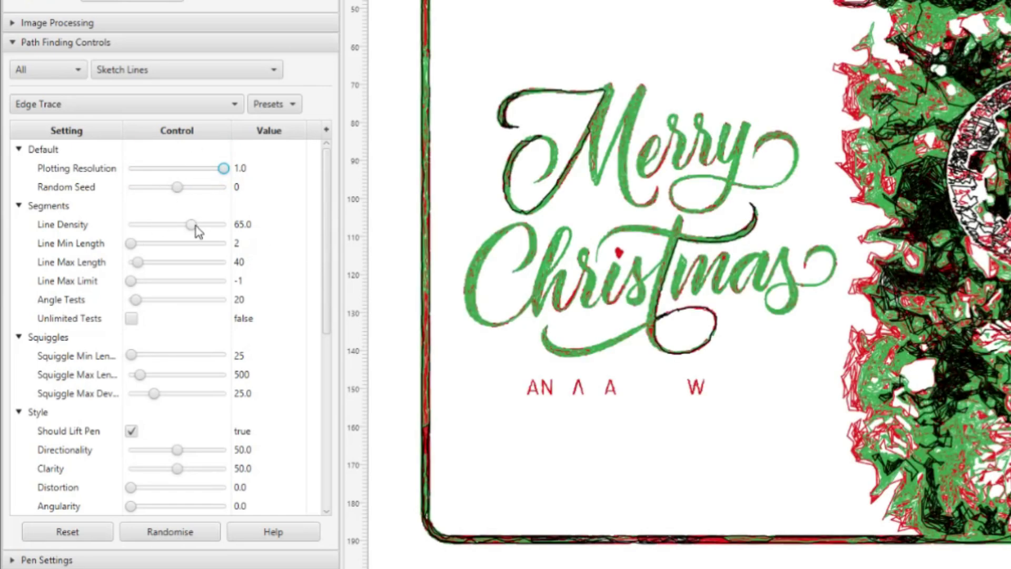
pyautogui.moveTo(190, 225)
pyautogui.mouseDown()
pyautogui.moveTo(154, 225)
pyautogui.moveTo(191, 225)
pyautogui.mouseUp()
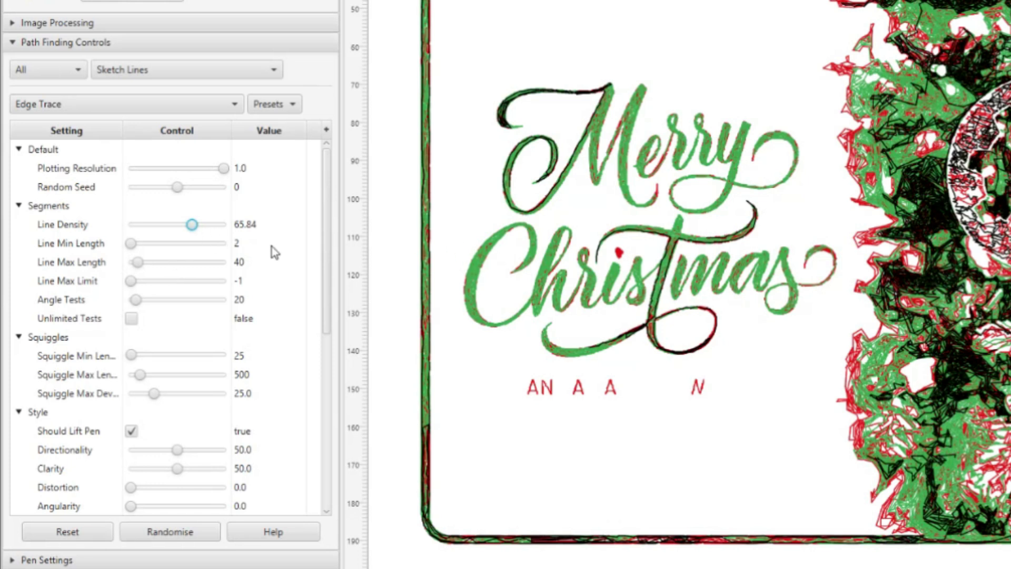
# Tune edge power, lowering it to 42.858 then raising it to 49.581.
pyautogui.scroll(-3, 282, 311)
pyautogui.scroll(-5, 279, 326)
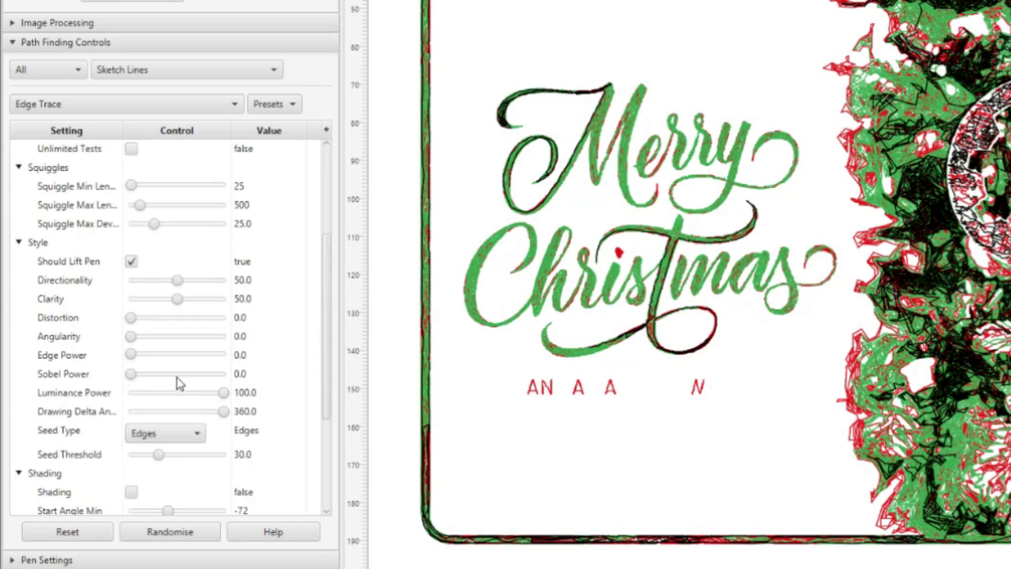
pyautogui.scroll(-5, 221, 369)
pyautogui.scroll(10, 252, 327)
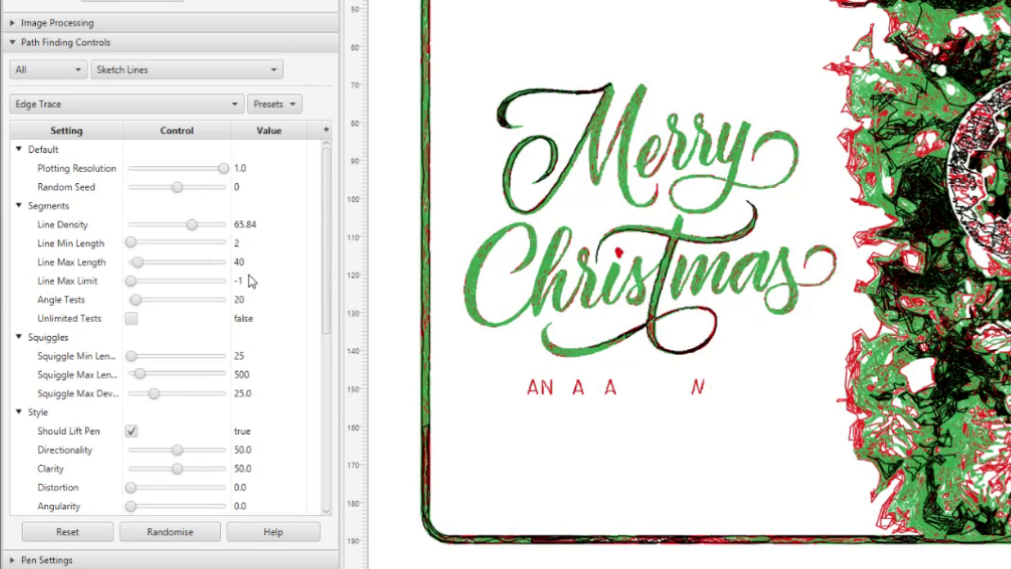
pyautogui.scroll(-10, 181, 295)
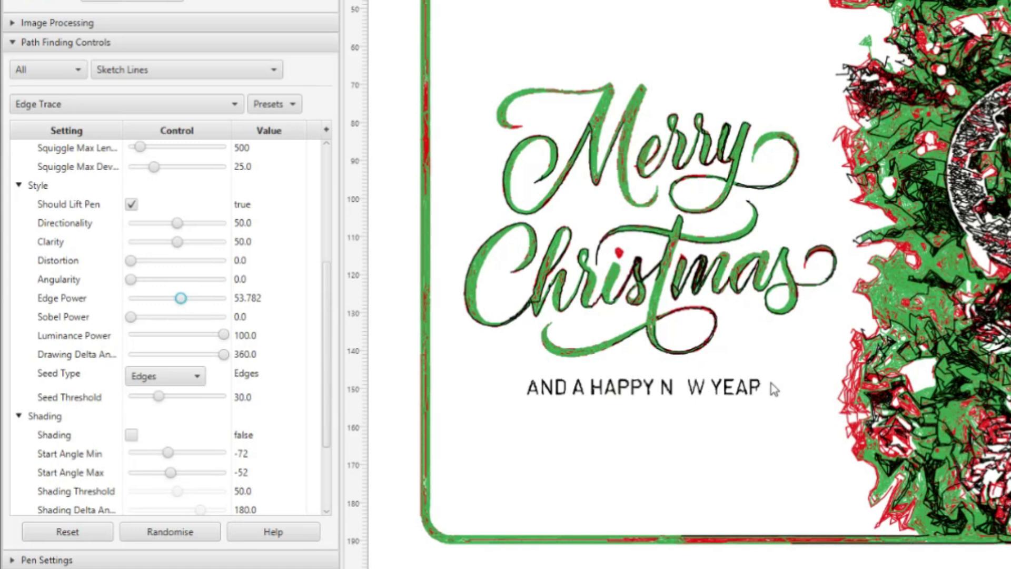
pyautogui.moveTo(180, 298); pyautogui.dragTo(170, 298)
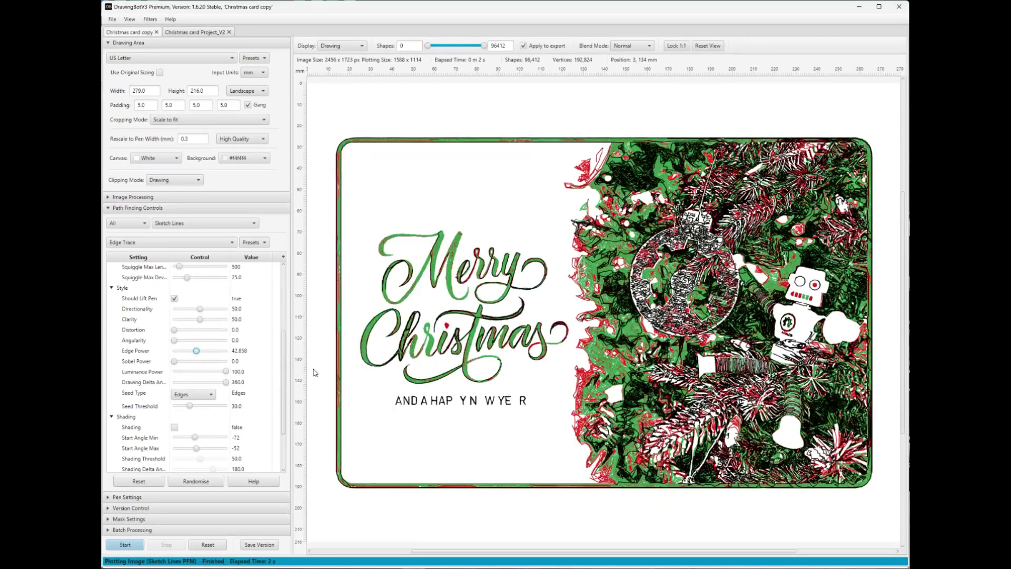
pyautogui.moveTo(196, 351); pyautogui.dragTo(205, 354)
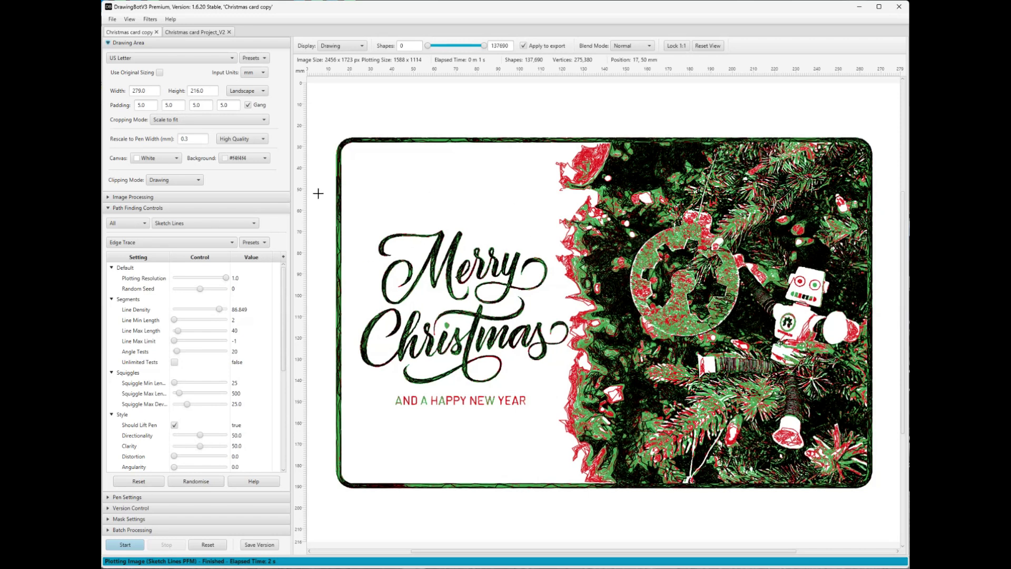
# Set the 46 Black pen's weight to 50 and re-plot the card.
pyautogui.click(108, 43)
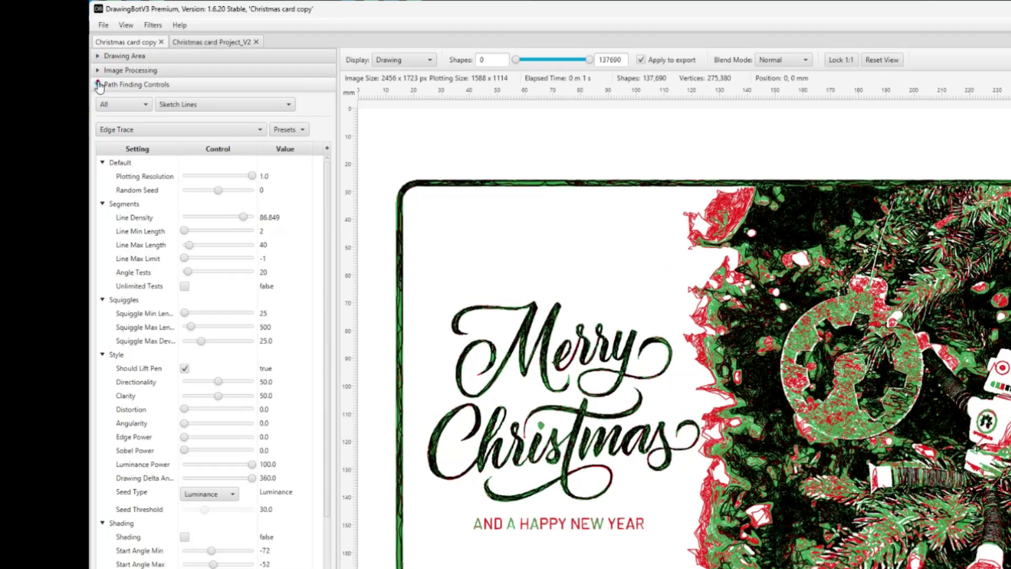
pyautogui.click(109, 65)
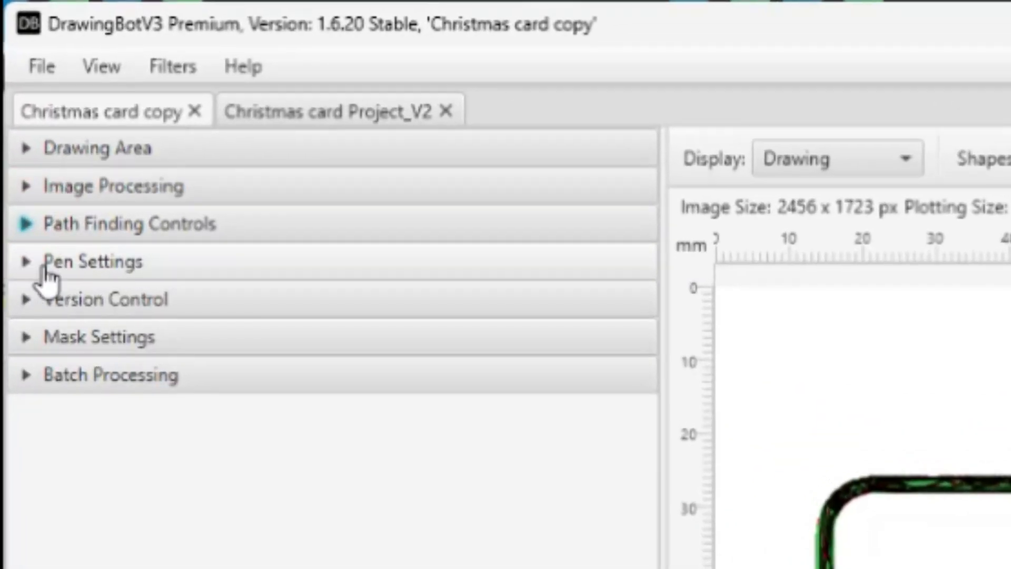
pyautogui.click(103, 264)
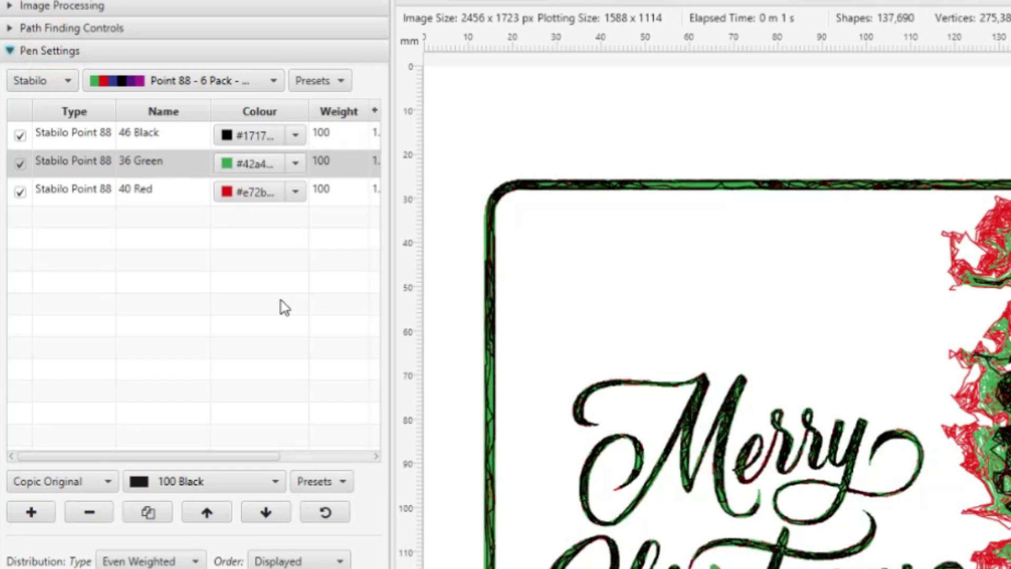
pyautogui.click(331, 138)
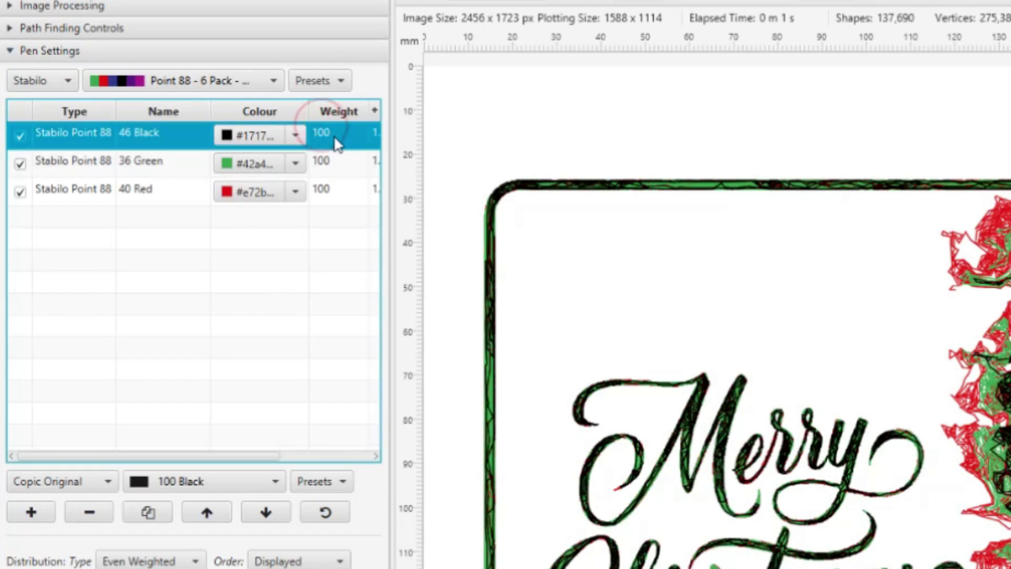
pyautogui.click(330, 138)
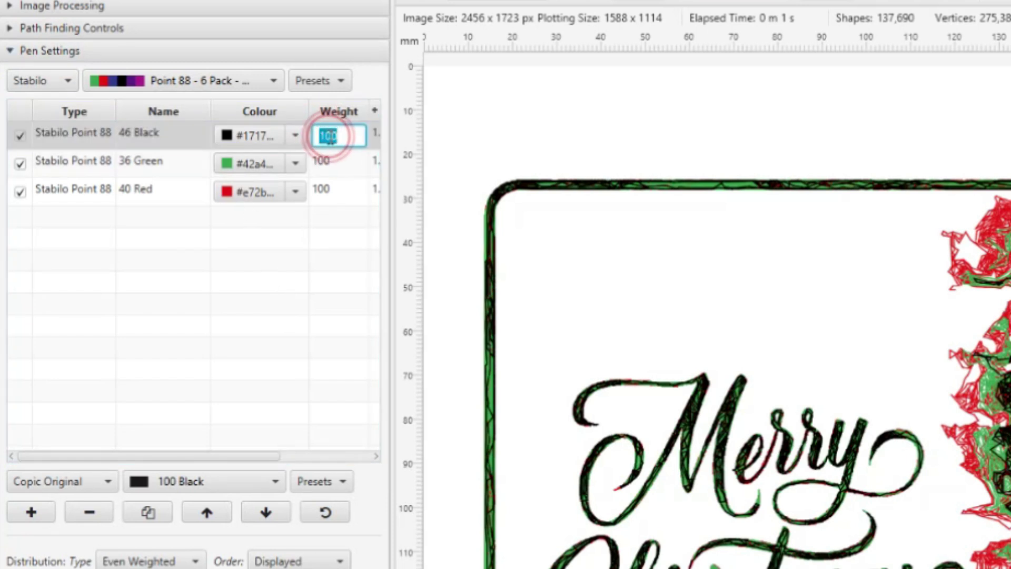
pyautogui.write('50')
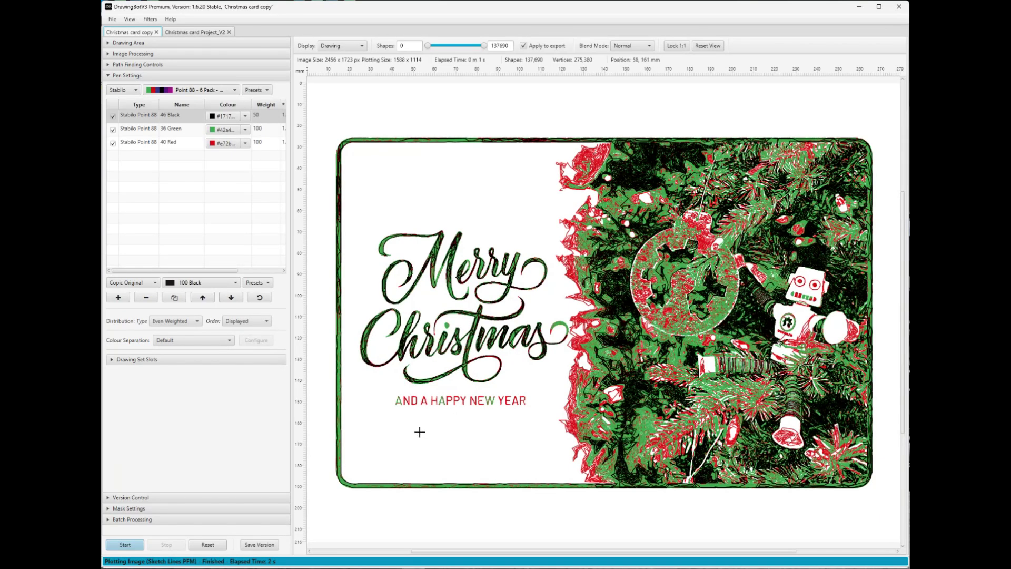
pyautogui.click(123, 545)
pyautogui.click(127, 77)
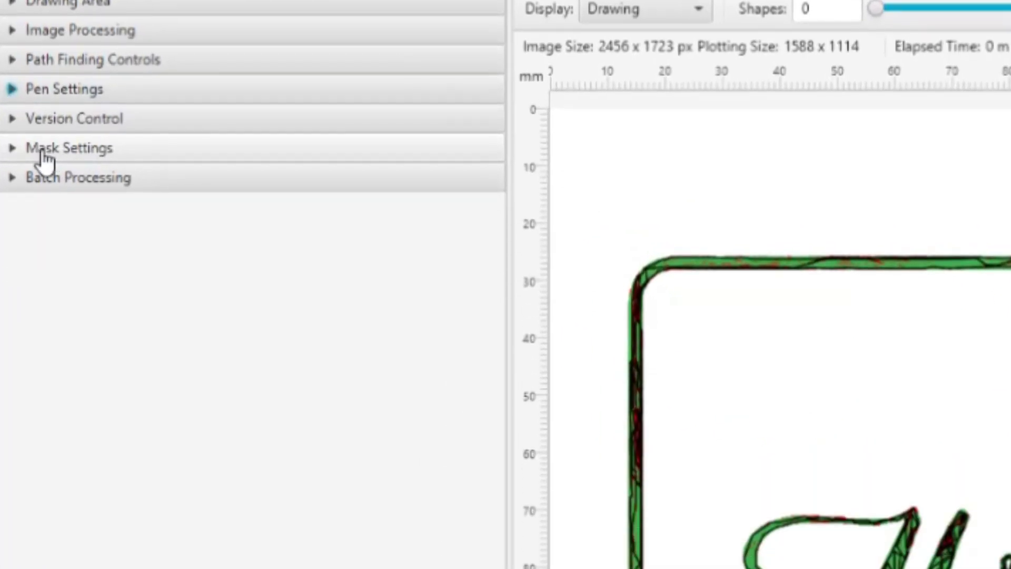
# Draw a mask shape around the 'AND A HAPPY NEW YEAR' greeting text.
pyautogui.click(44, 158)
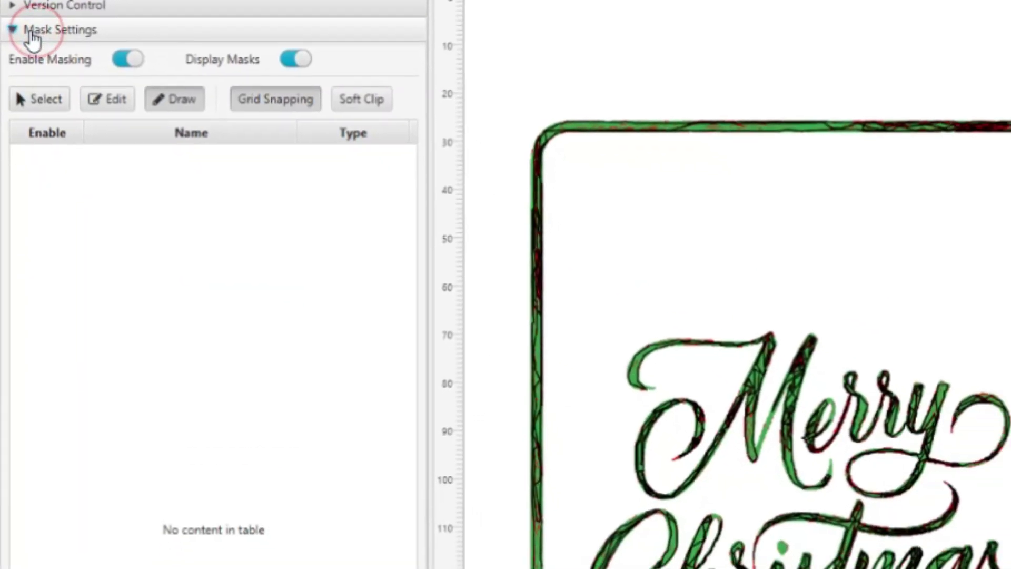
pyautogui.click(169, 75)
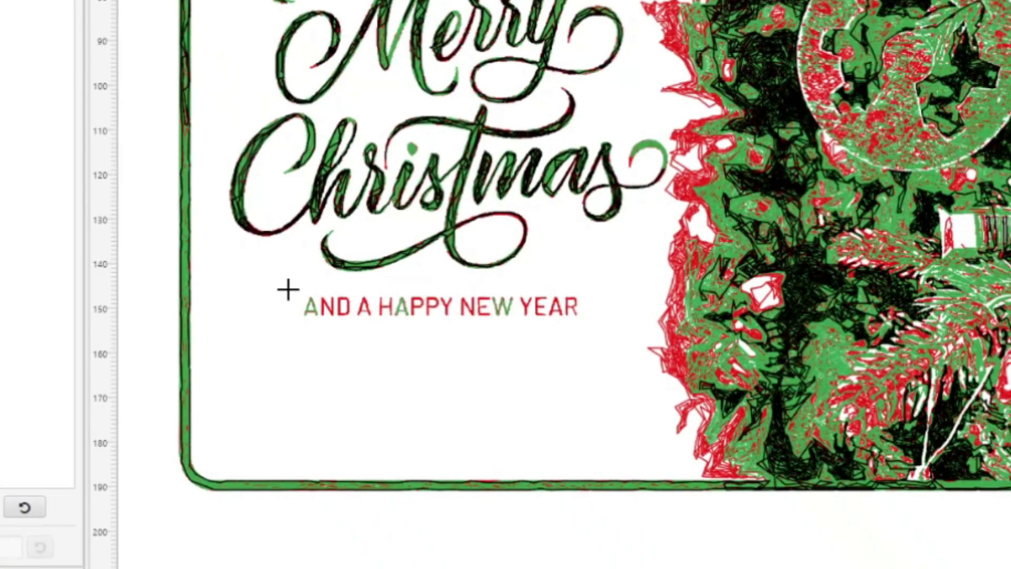
pyautogui.click(432, 445)
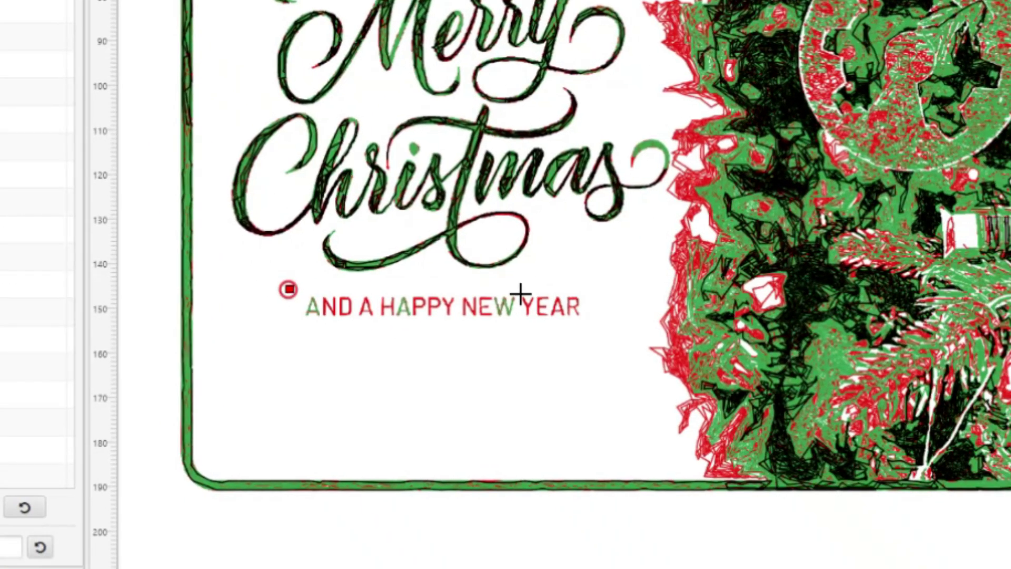
pyautogui.click(737, 434)
pyautogui.click(590, 328)
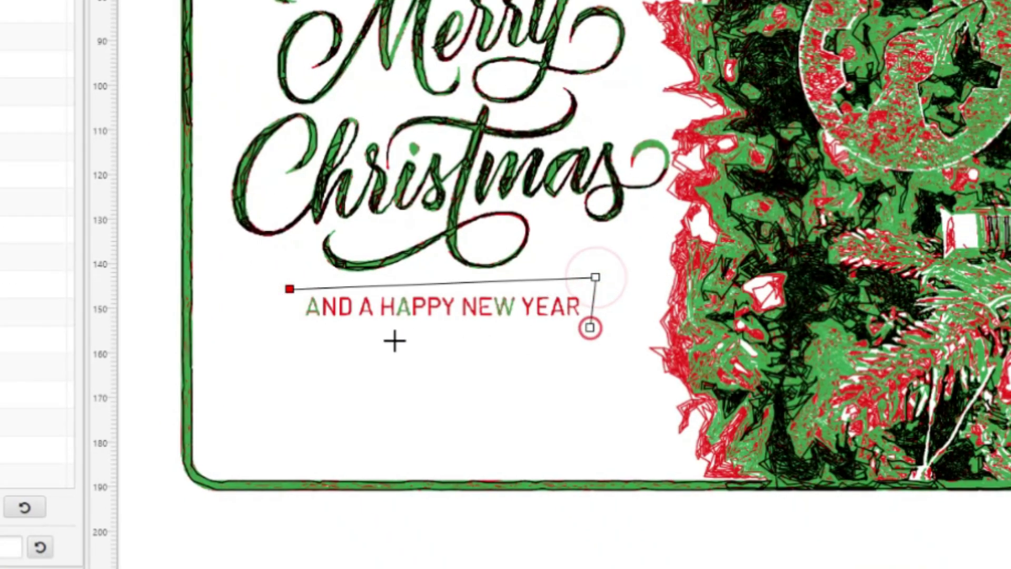
pyautogui.click(292, 340)
pyautogui.click(290, 289)
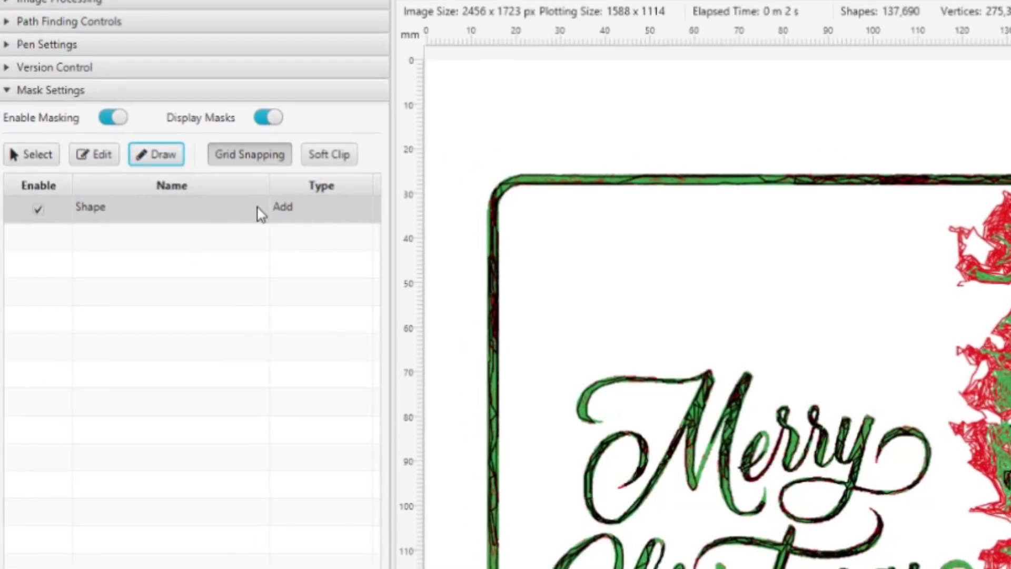
# Set the mask to Subtract, re-plot, and toggle the mask off and on to compare.
pyautogui.click(288, 208)
pyautogui.click(288, 208)
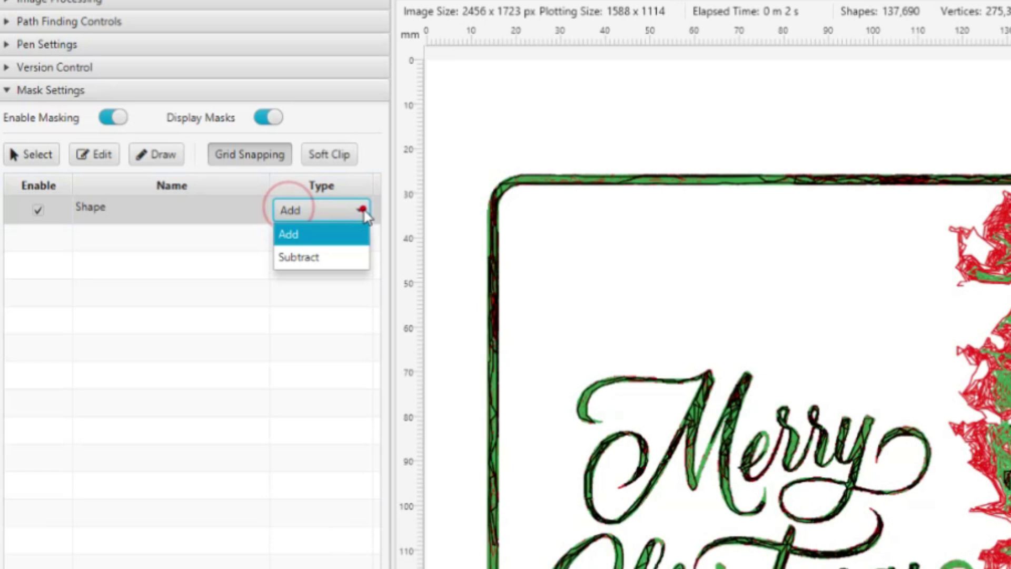
pyautogui.click(311, 256)
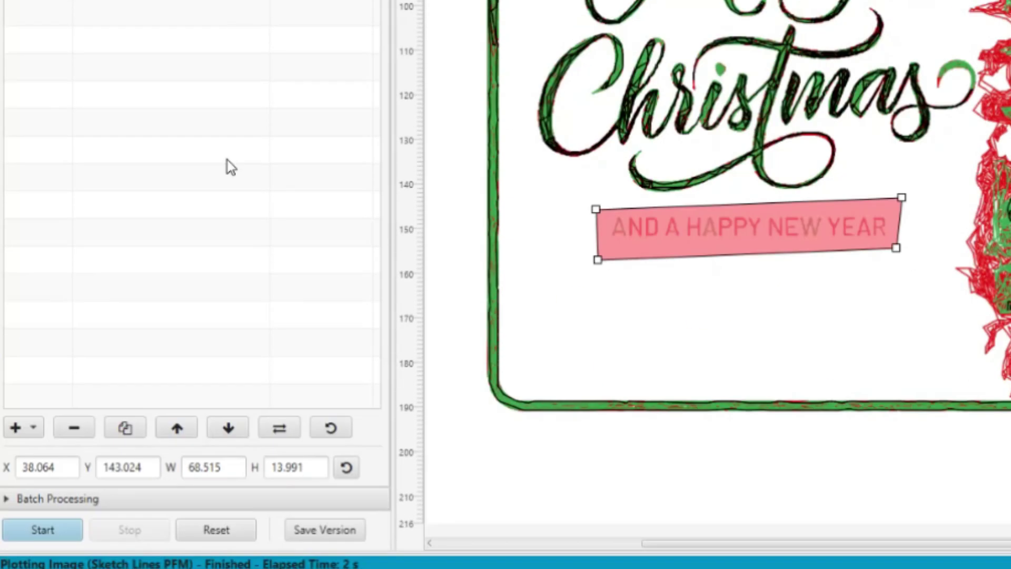
pyautogui.click(43, 530)
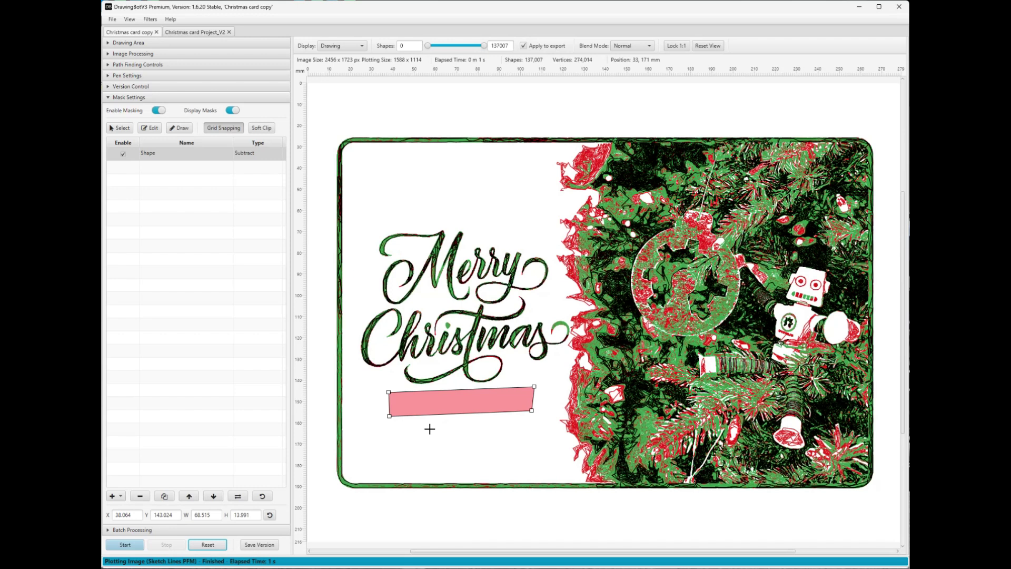
pyautogui.click(123, 153)
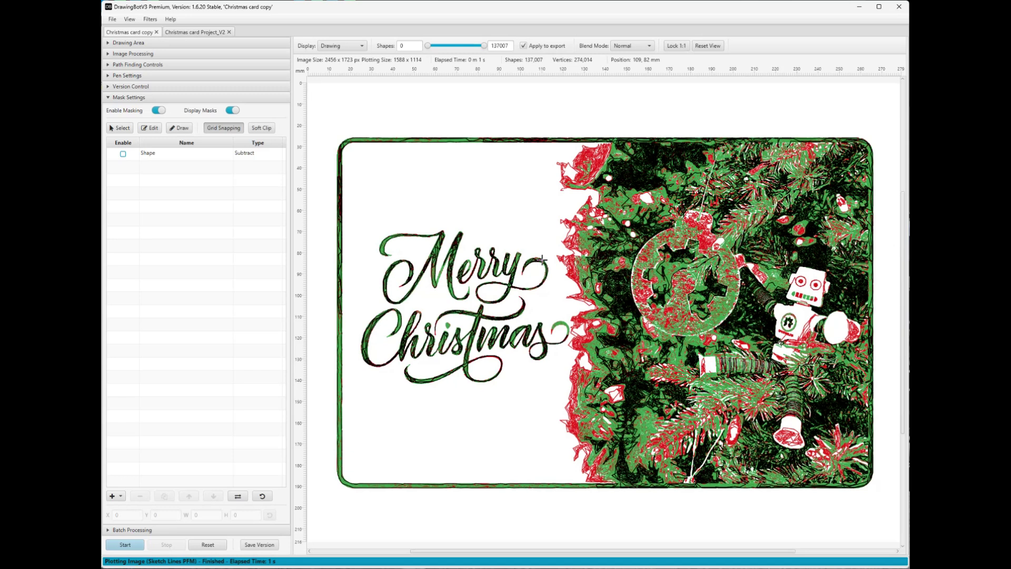
pyautogui.click(123, 154)
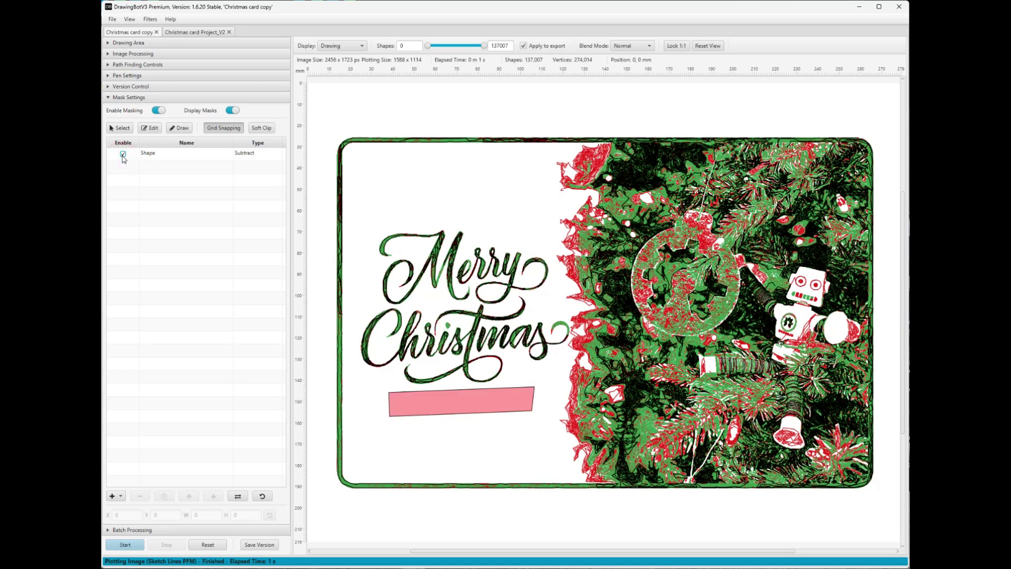
# Delete the mask shape, re-plot the full card, and collapse Mask Settings.
pyautogui.rightClick(161, 157)
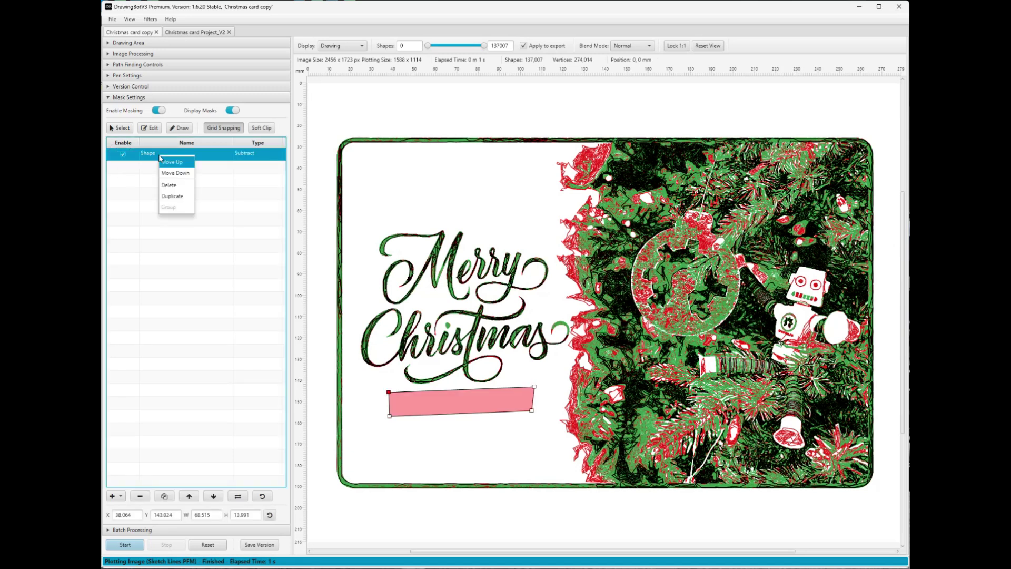
pyautogui.click(165, 183)
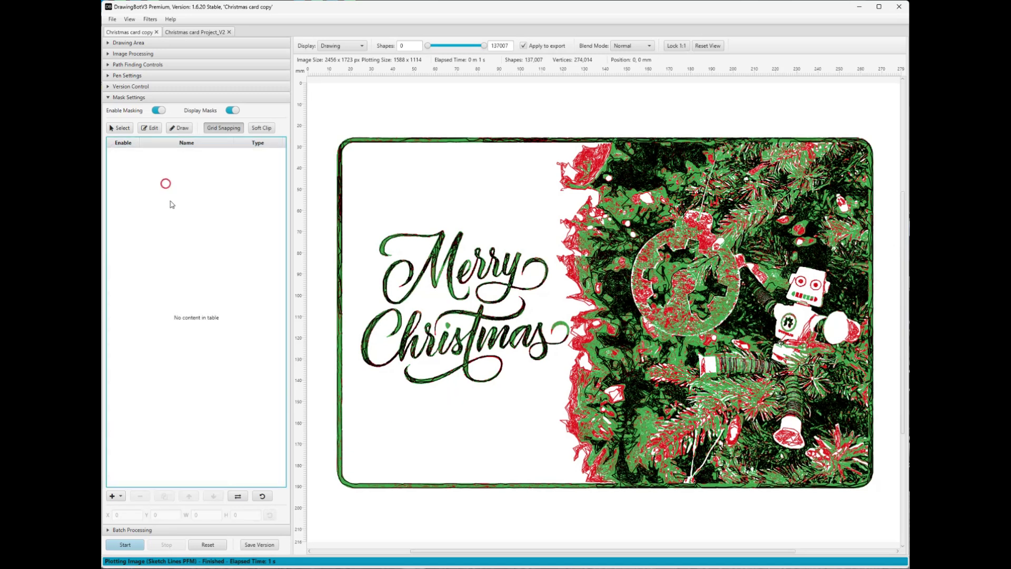
pyautogui.click(125, 544)
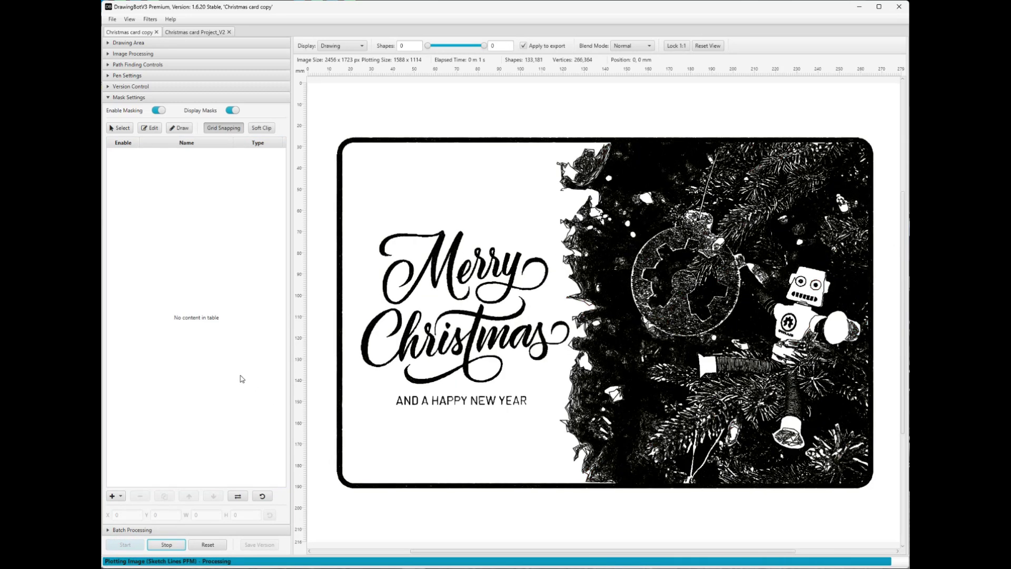
pyautogui.click(110, 98)
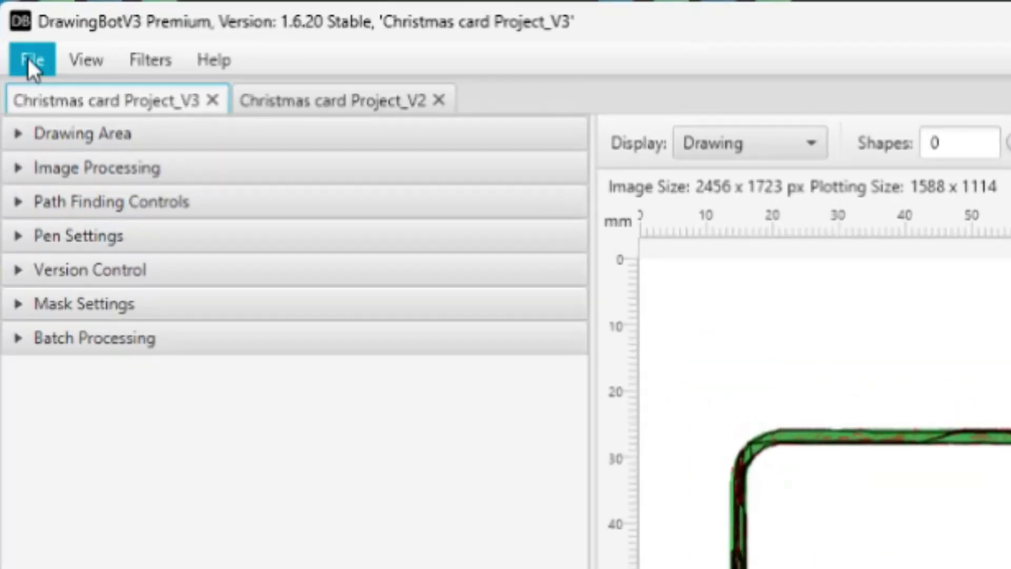
# Export per pen as a GCode file, saving under the suggested name Christmas card Project_V3_plotted_1.
pyautogui.click(27, 58)
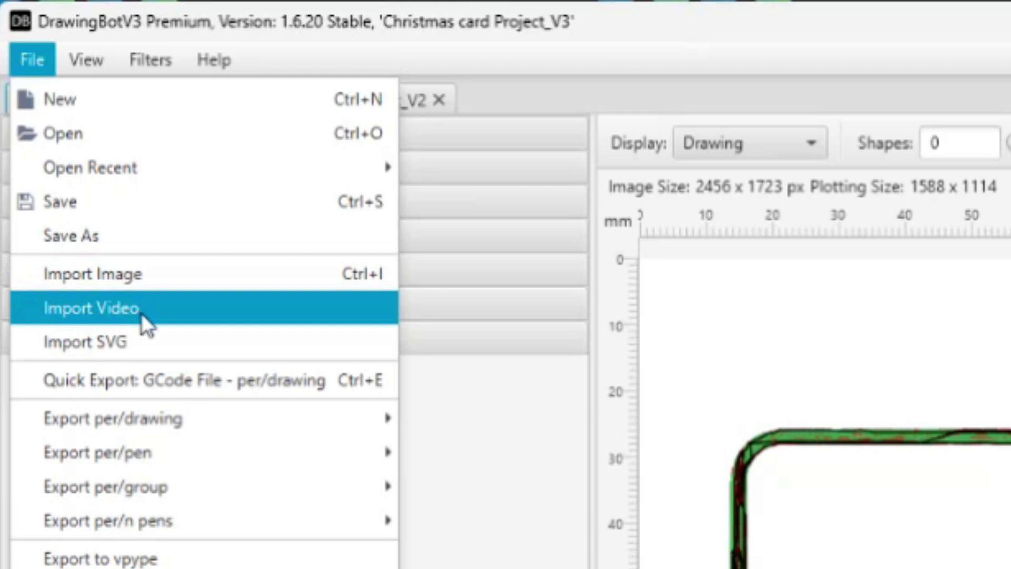
pyautogui.moveTo(186, 424)
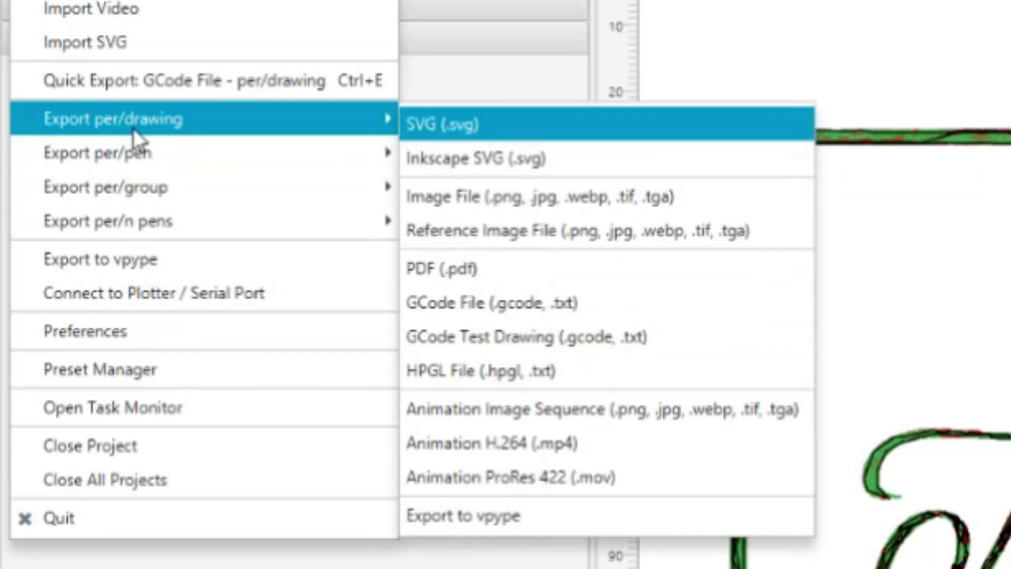
pyautogui.moveTo(140, 153)
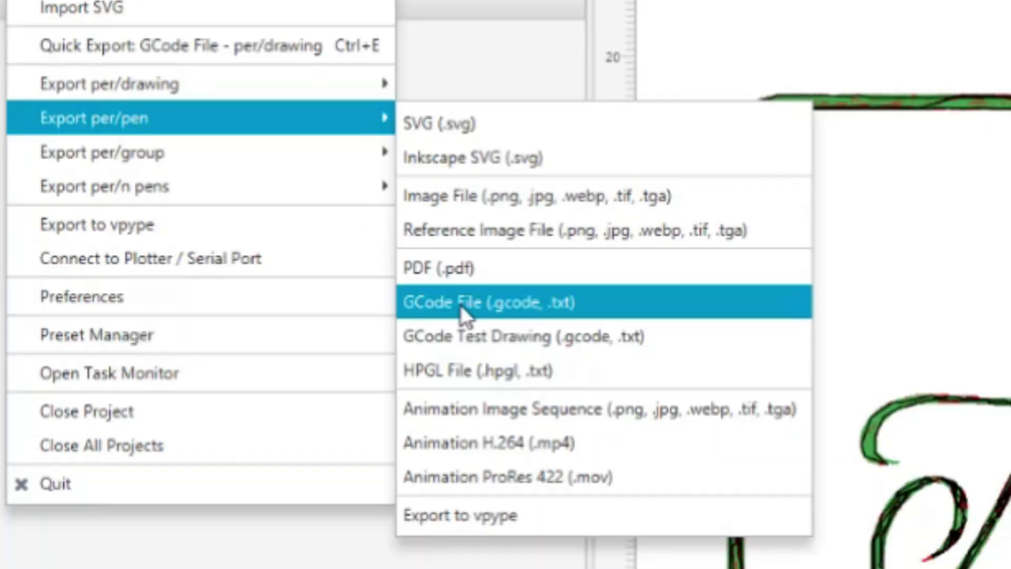
pyautogui.click(464, 339)
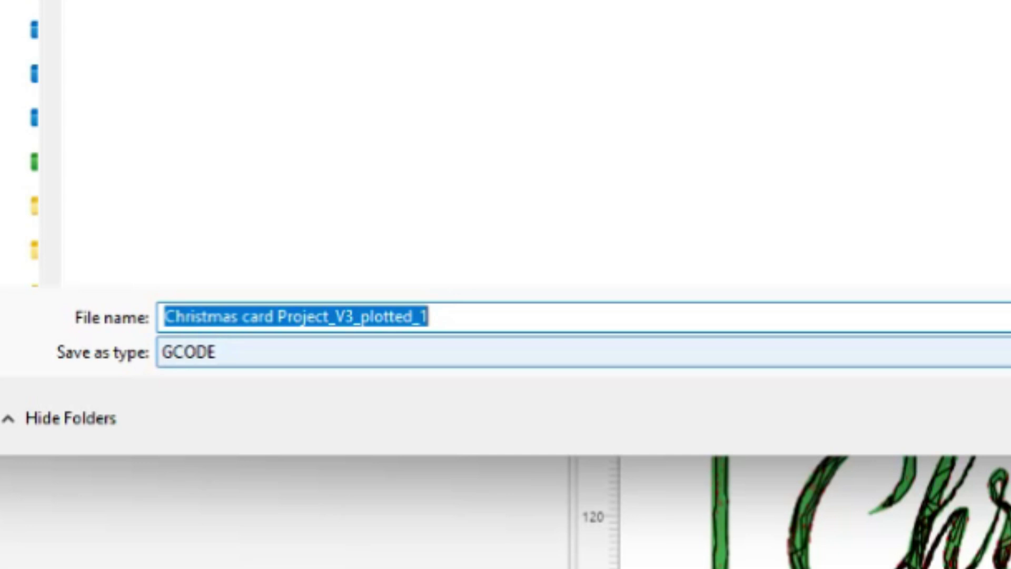
pyautogui.click(367, 316)
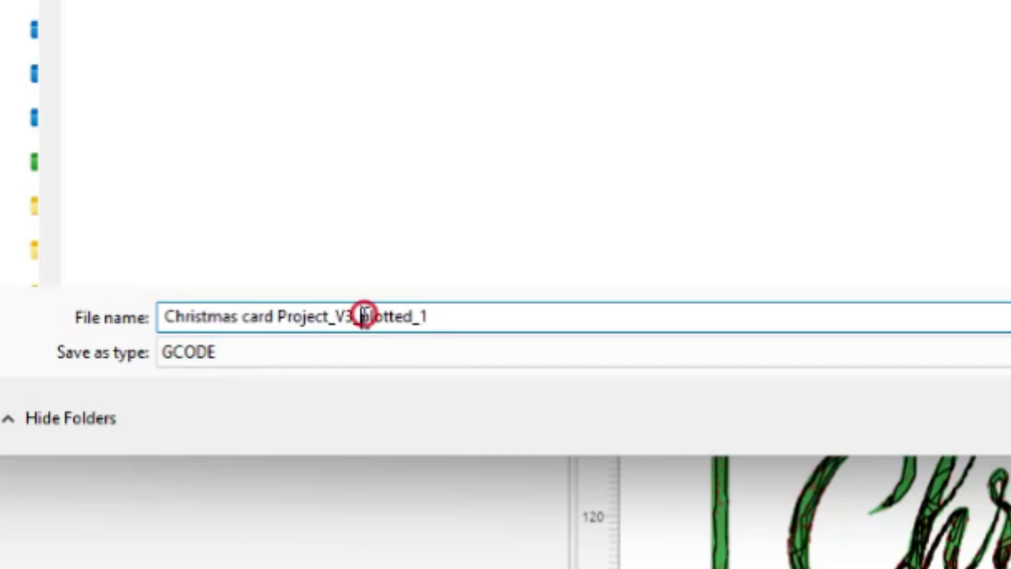
pyautogui.keyDown('shift'); pyautogui.click(483, 319); pyautogui.keyUp('shift')
pyautogui.click(599, 318)
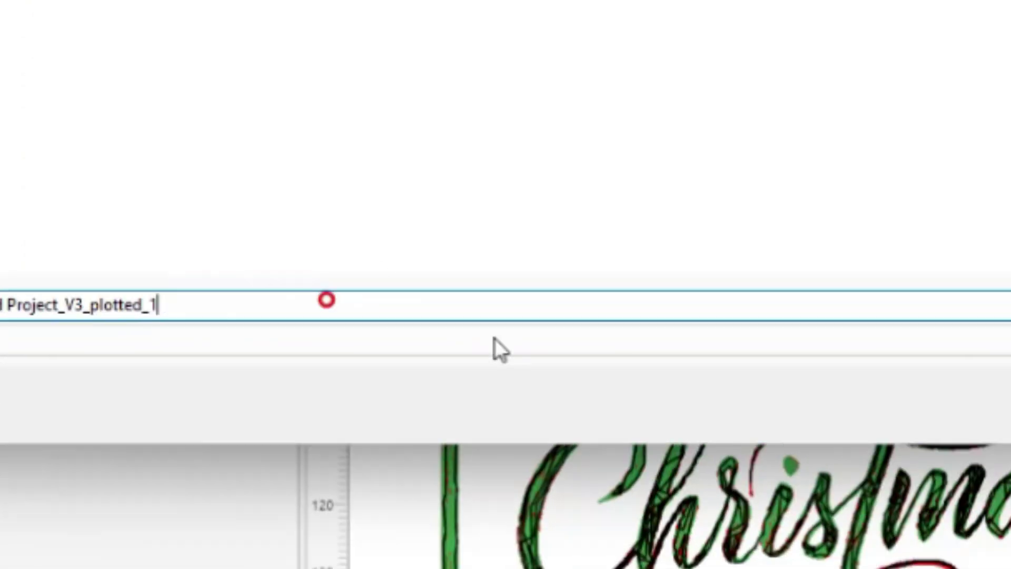
pyautogui.click(600, 394)
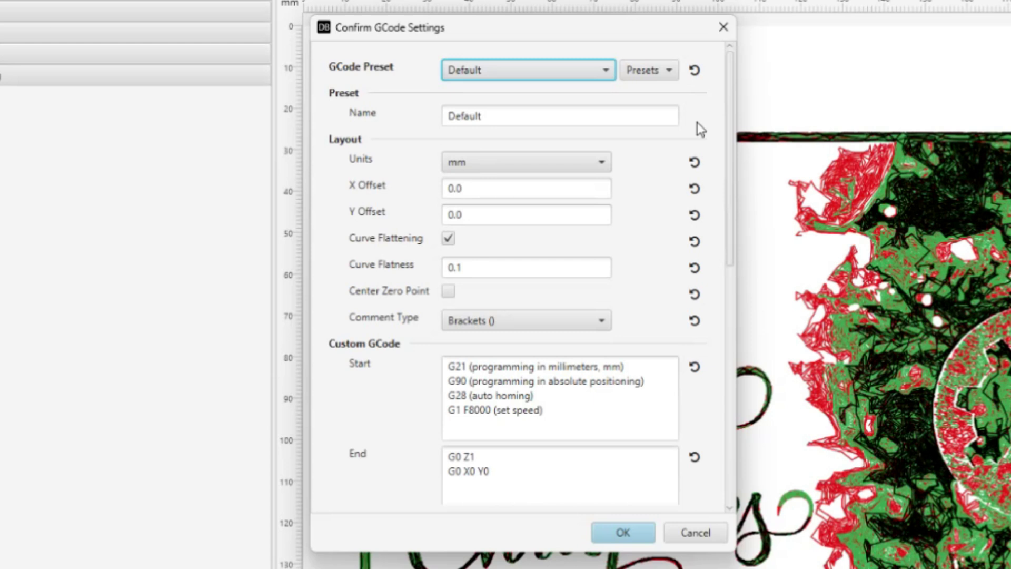
# Keep the Default G-code preset and create a new preset based on it.
pyautogui.click(592, 71)
pyautogui.click(592, 69)
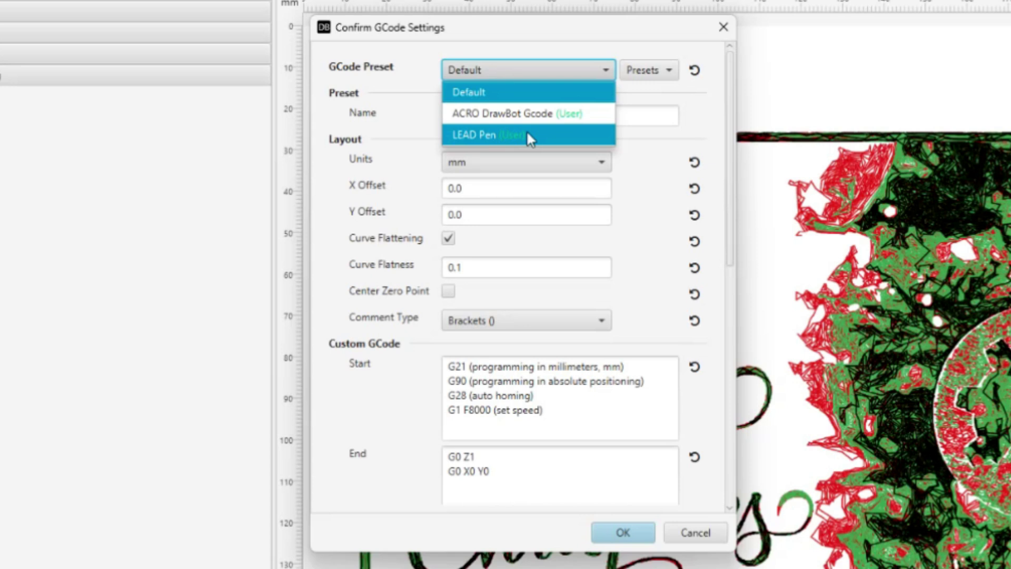
pyautogui.click(588, 50)
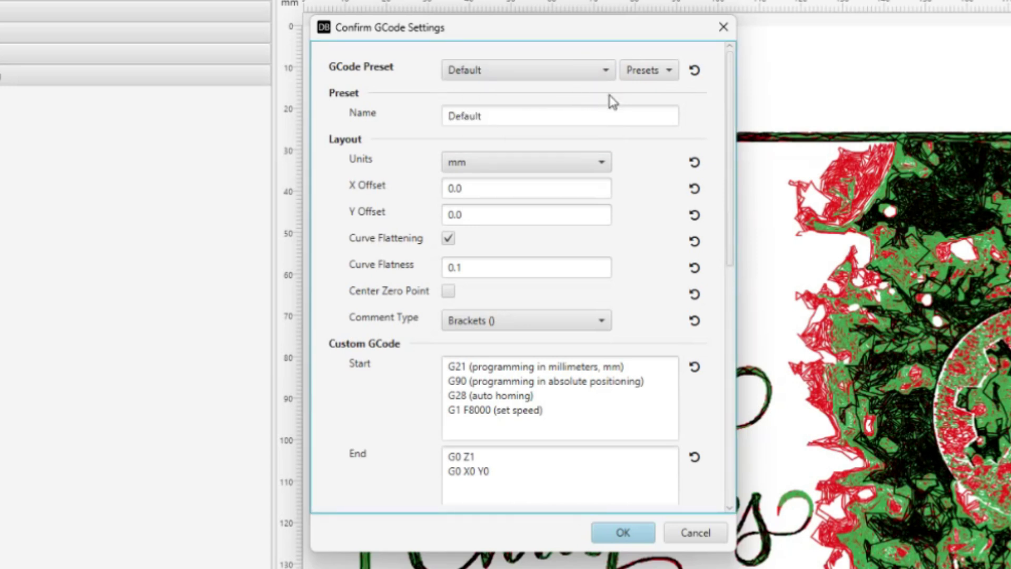
pyautogui.scroll(-3, 548, 385)
pyautogui.scroll(3, 585, 374)
pyautogui.click(649, 76)
pyautogui.click(651, 95)
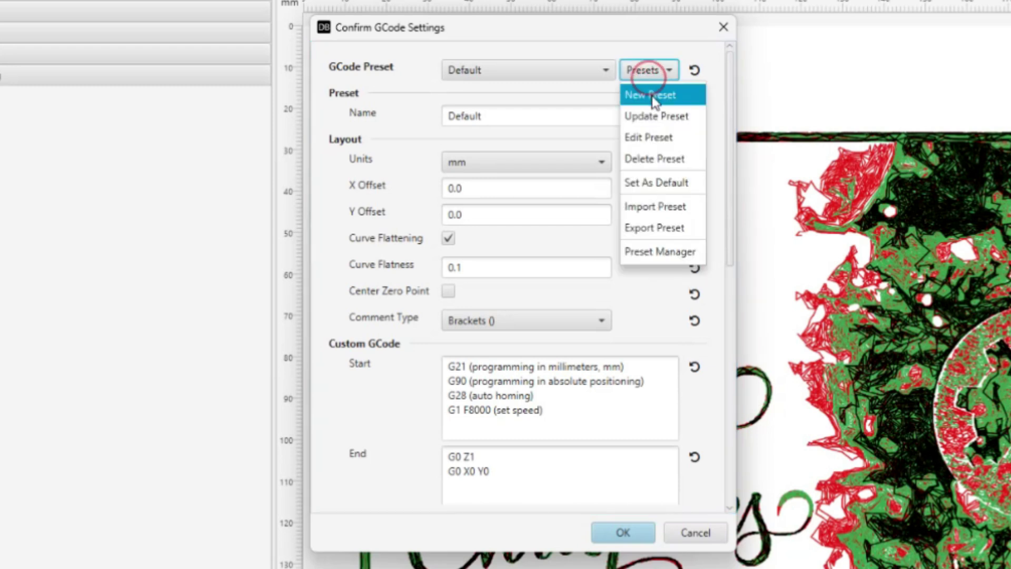
# Name the new preset 'A1 ACRO' and delete the G28 homing line from the start code.
pyautogui.moveTo(691, 227); pyautogui.dragTo(748, 68)
pyautogui.tripleClick(782, 120)
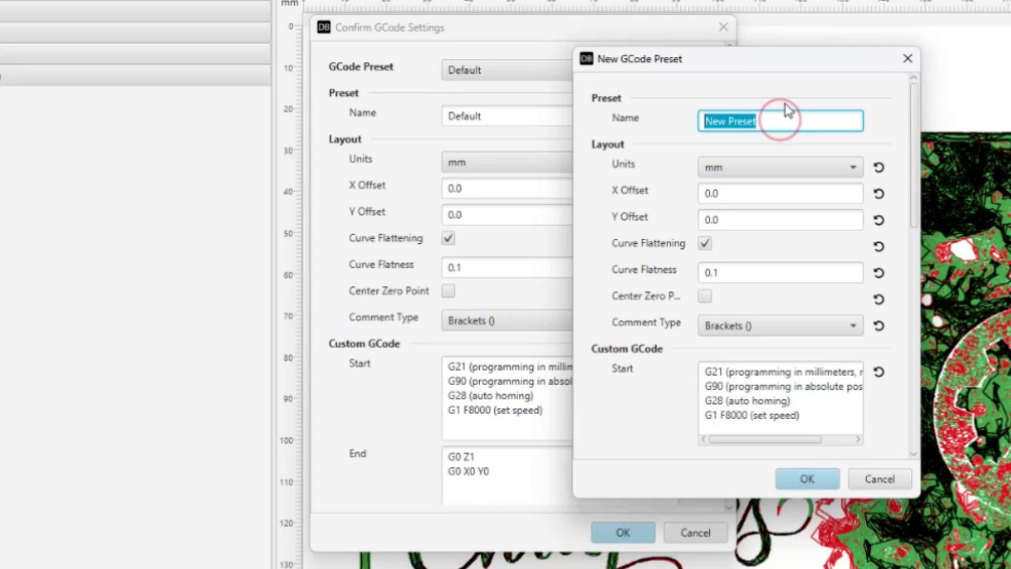
pyautogui.write('A1 AC')
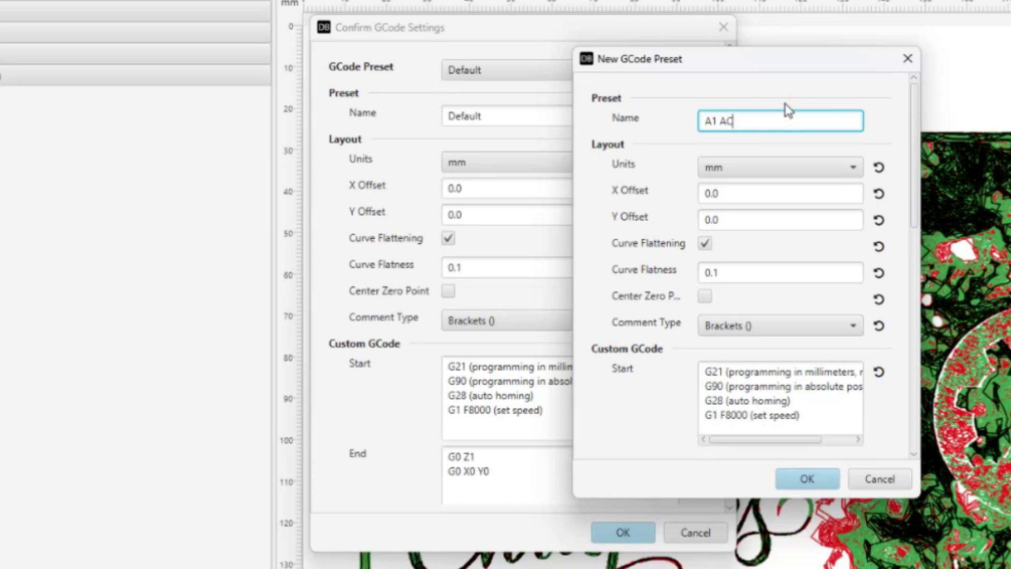
pyautogui.write('RO')
pyautogui.scroll(-3, 764, 211)
pyautogui.scroll(-1, 749, 176)
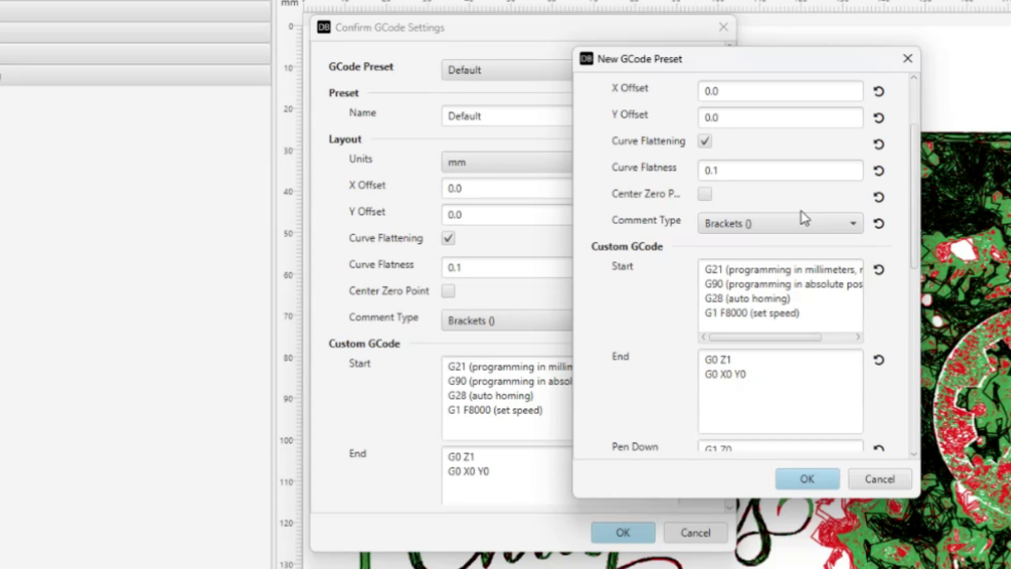
pyautogui.scroll(-3, 798, 210)
pyautogui.scroll(-1, 764, 226)
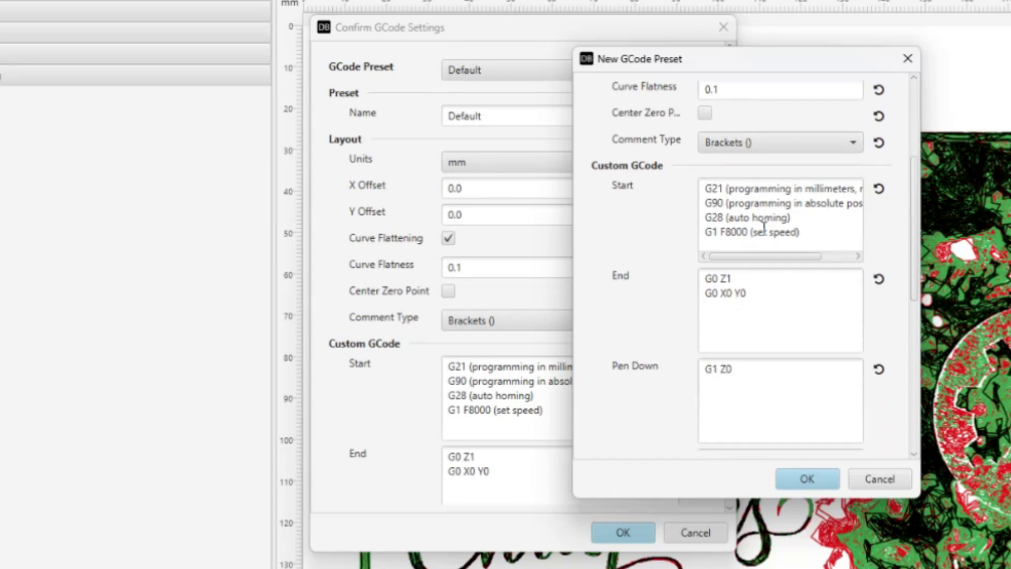
pyautogui.moveTo(791, 218); pyautogui.dragTo(699, 220)
pyautogui.press('BackSpace')
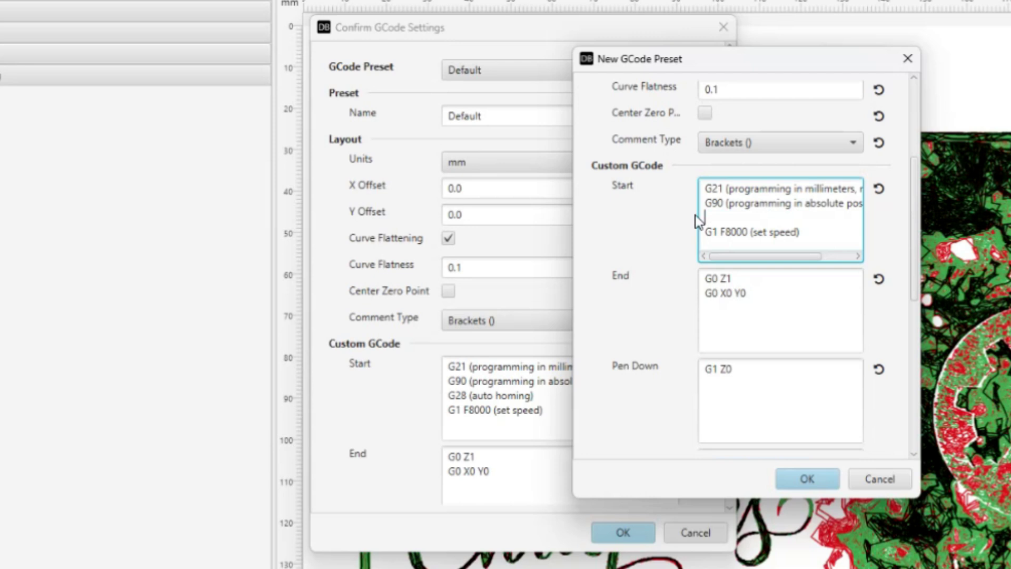
pyautogui.press('BackSpace')
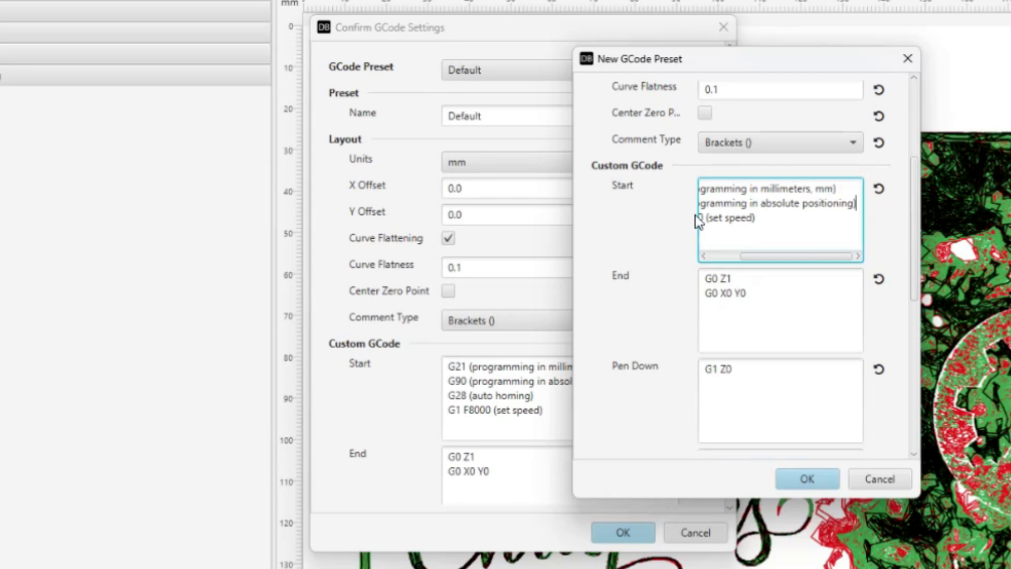
# Change the pen-down command to G1 S0 and the pen-up command to G0 S250.
pyautogui.click(746, 256)
pyautogui.scroll(-1, 731, 173)
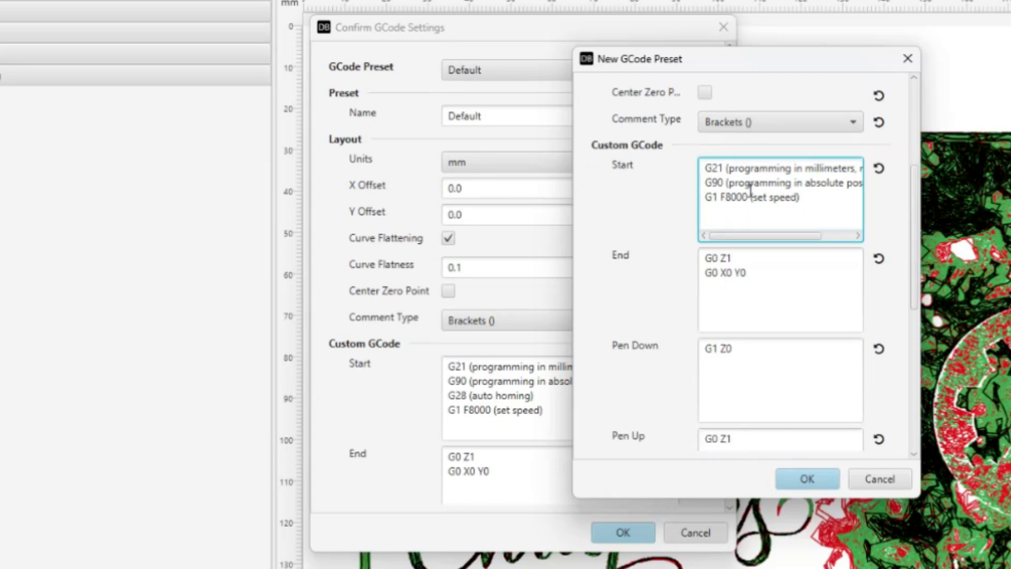
pyautogui.scroll(-4, 754, 237)
pyautogui.scroll(-2, 773, 208)
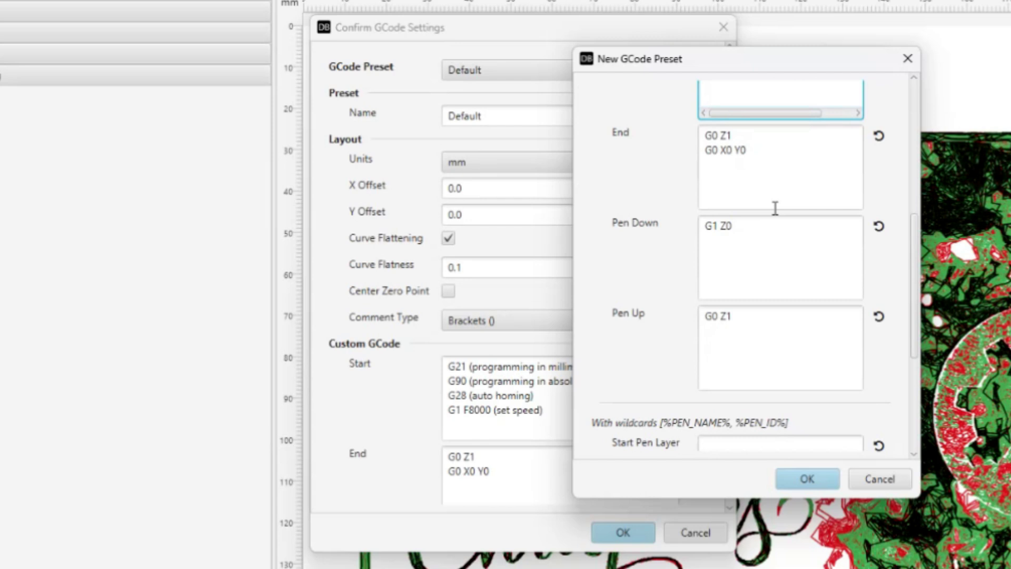
pyautogui.scroll(-1, 775, 208)
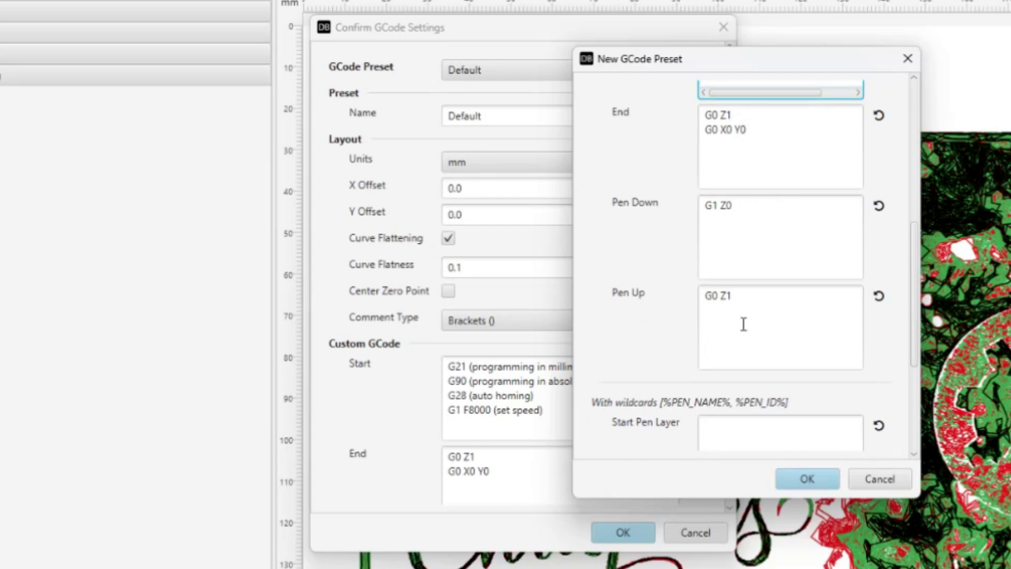
pyautogui.doubleClick(733, 205)
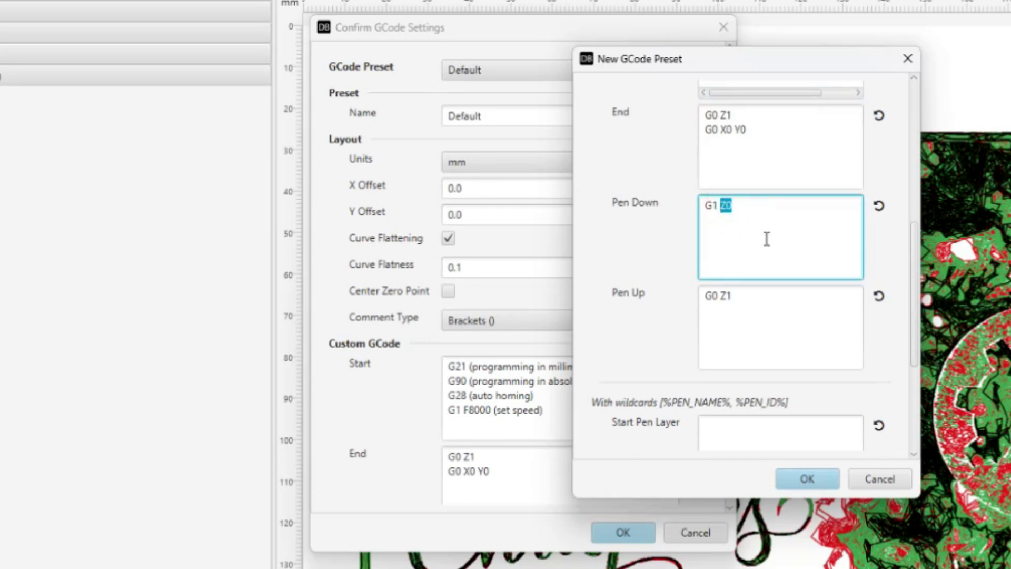
pyautogui.write('S')
pyautogui.click(748, 297)
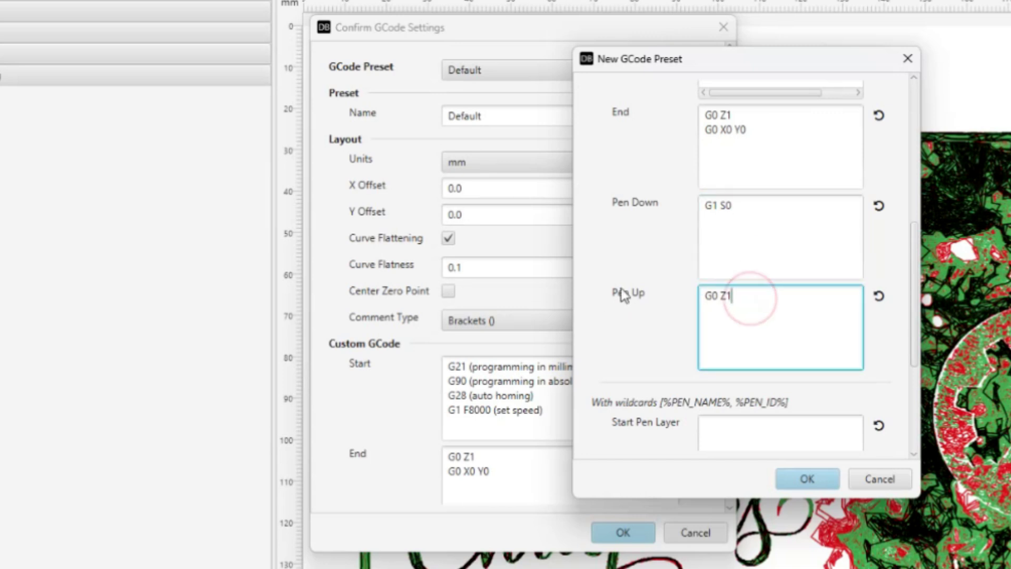
pyautogui.moveTo(745, 296); pyautogui.dragTo(727, 299)
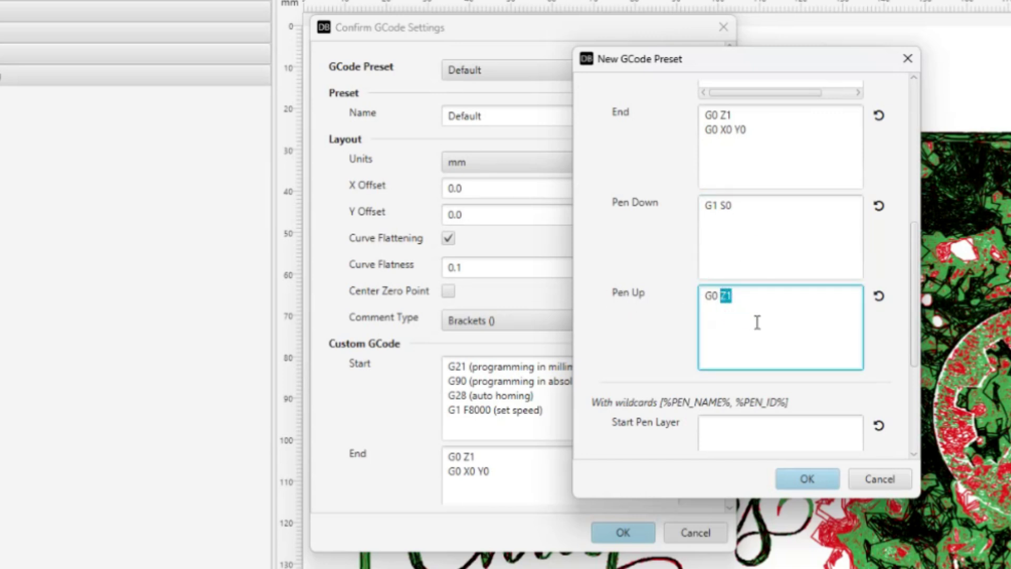
pyautogui.write('S250')
pyautogui.scroll(-3, 840, 327)
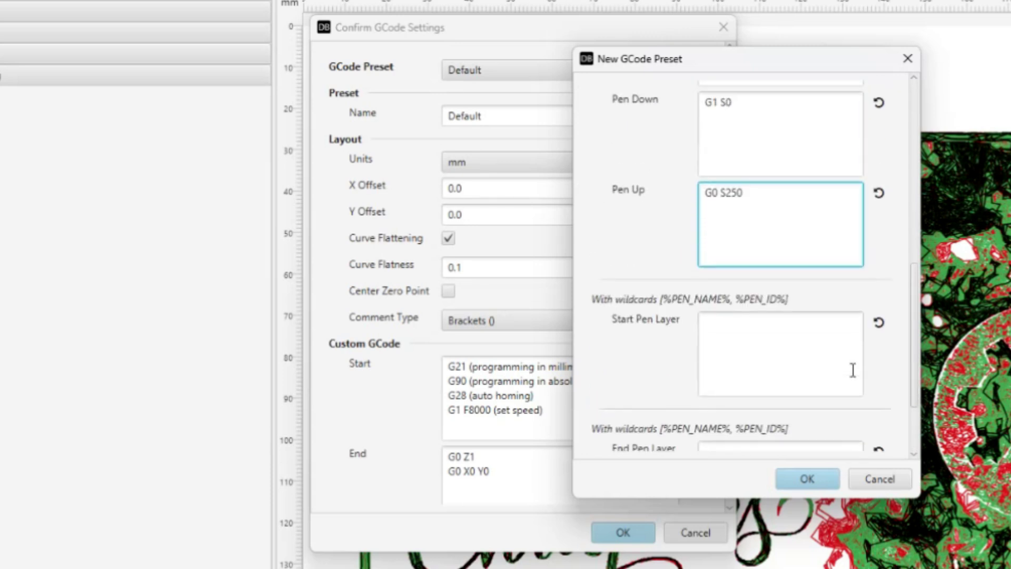
pyautogui.scroll(12, 852, 370)
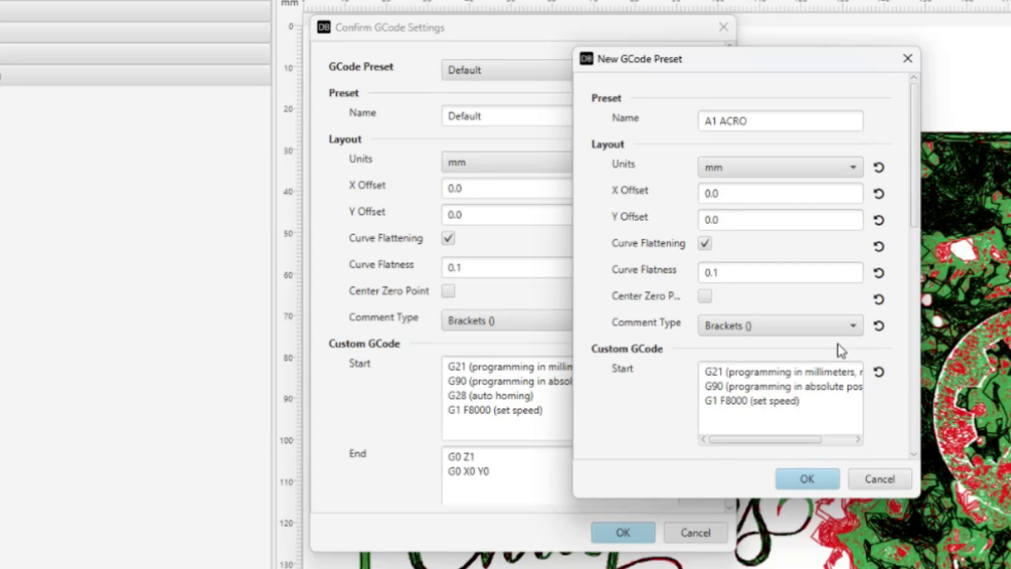
# Save the A1 ACRO preset and select it in the G-code preset list.
pyautogui.click(806, 478)
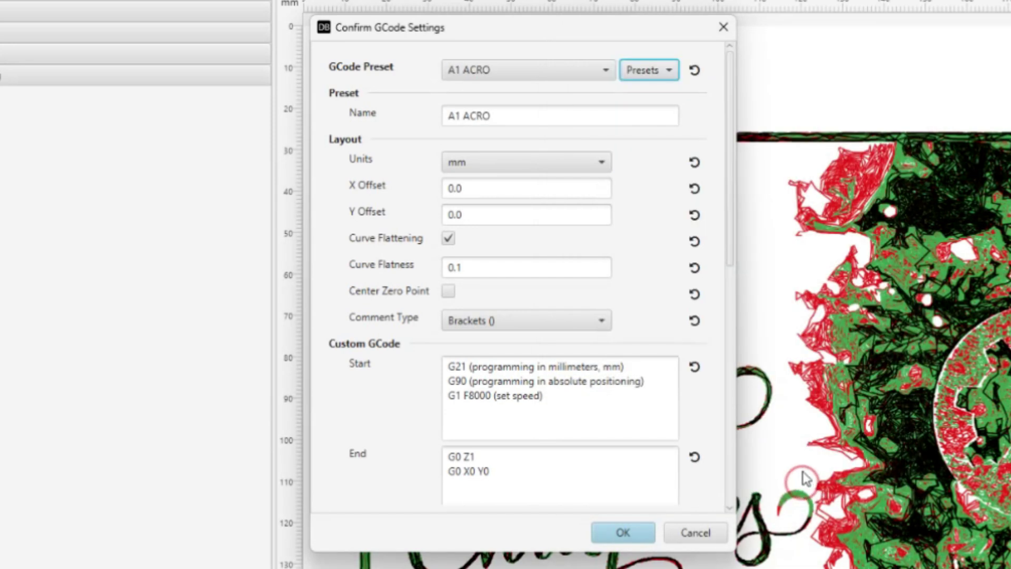
pyautogui.click(605, 70)
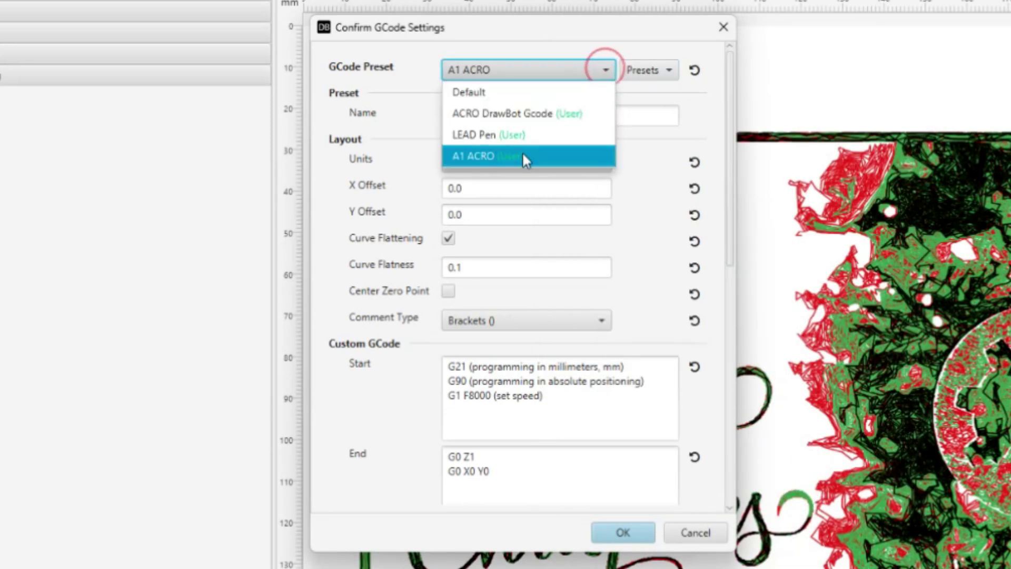
pyautogui.click(482, 156)
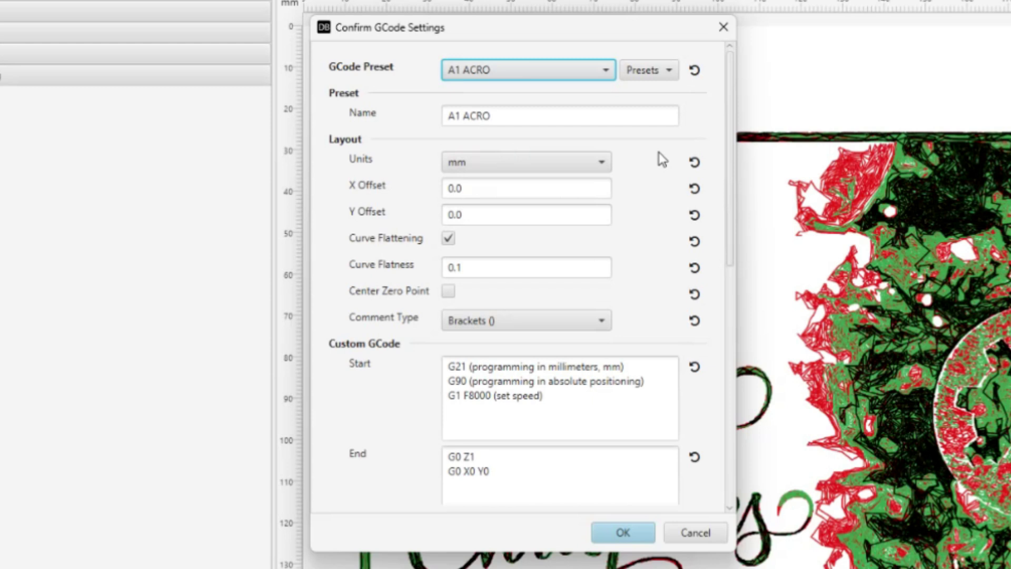
# Switch to the LEAD Pen preset to compare its Z-based pen-down and pen-up commands.
pyautogui.click(591, 69)
pyautogui.click(488, 129)
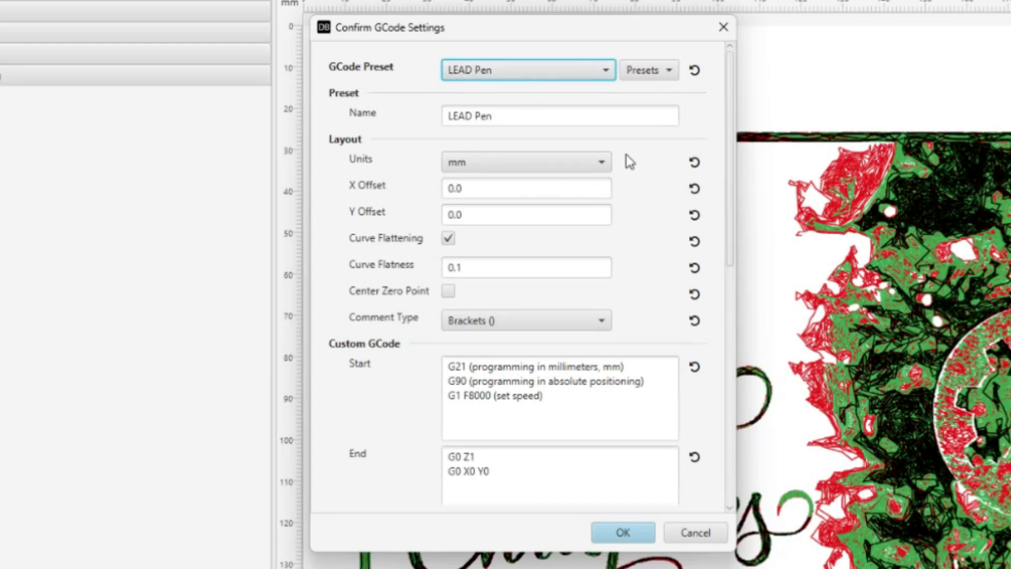
pyautogui.scroll(-3, 585, 169)
pyautogui.scroll(-3, 585, 169)
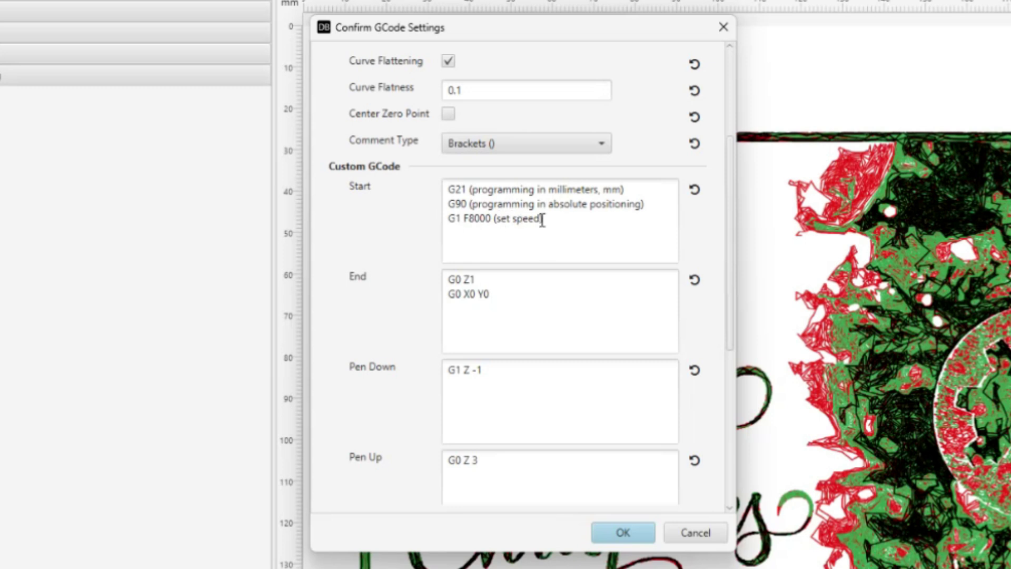
pyautogui.scroll(-2, 537, 205)
pyautogui.scroll(-4, 545, 200)
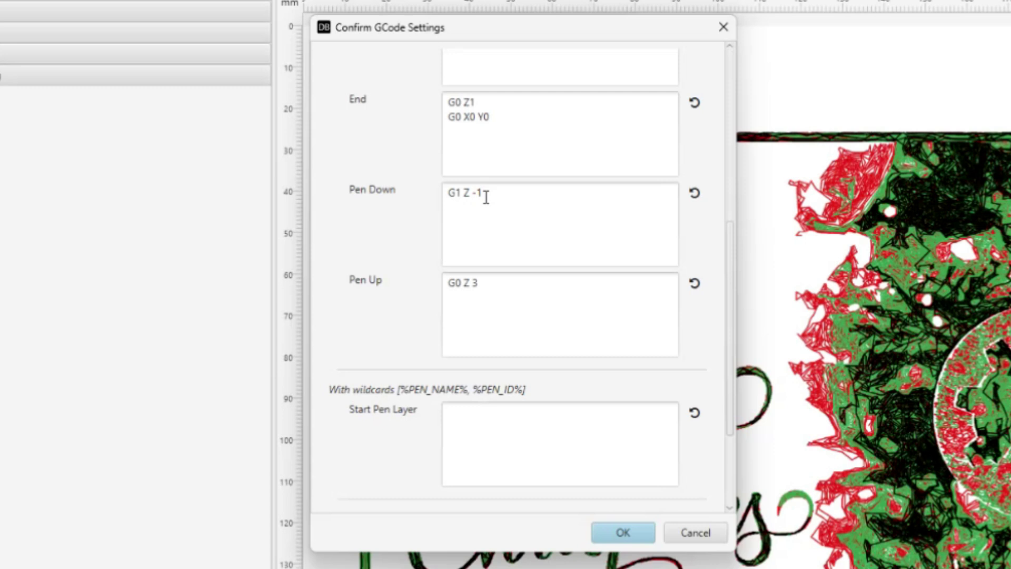
pyautogui.moveTo(485, 197); pyautogui.dragTo(464, 198)
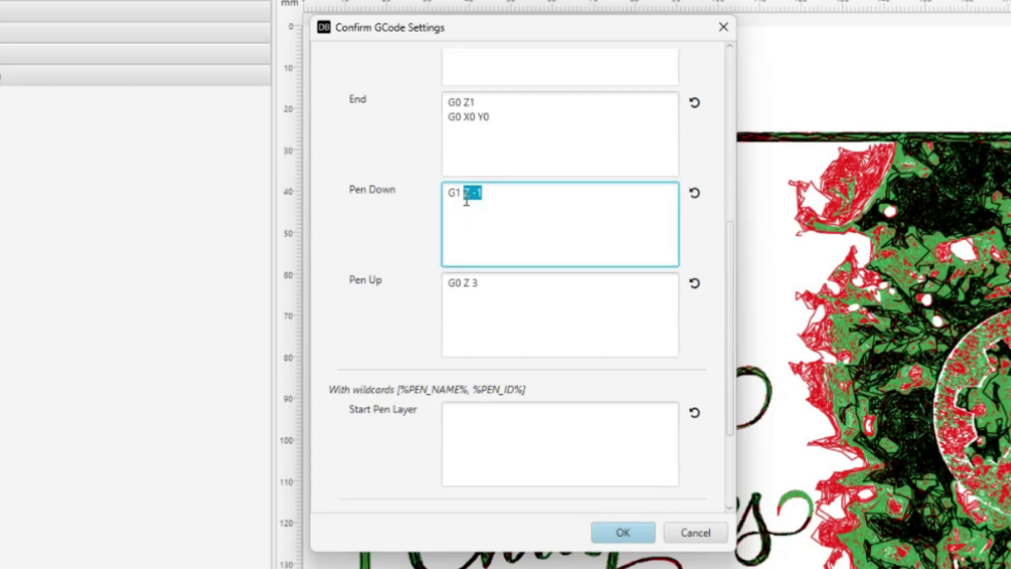
pyautogui.moveTo(482, 285); pyautogui.dragTo(457, 285)
pyautogui.click(518, 301)
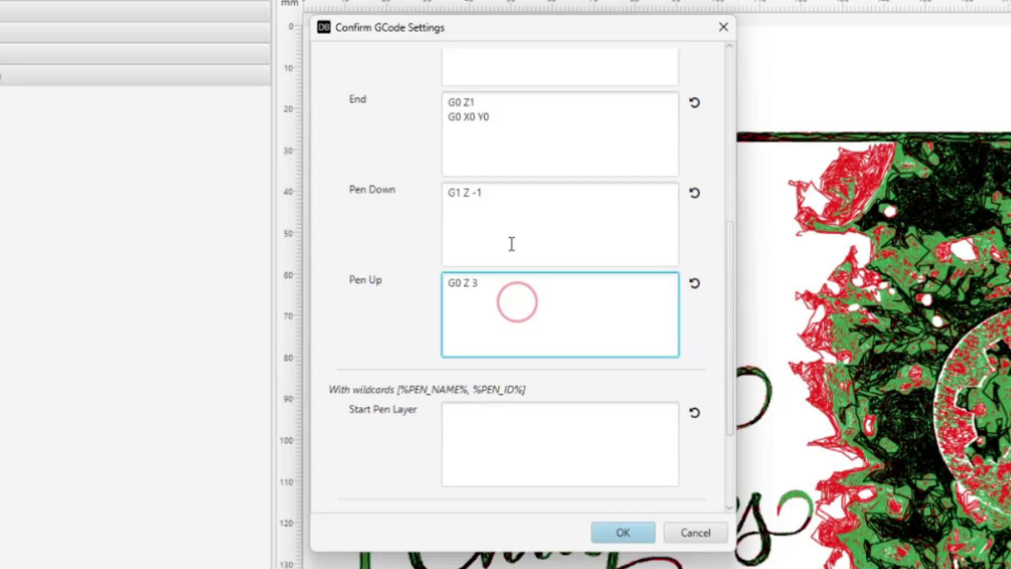
pyautogui.click(551, 220)
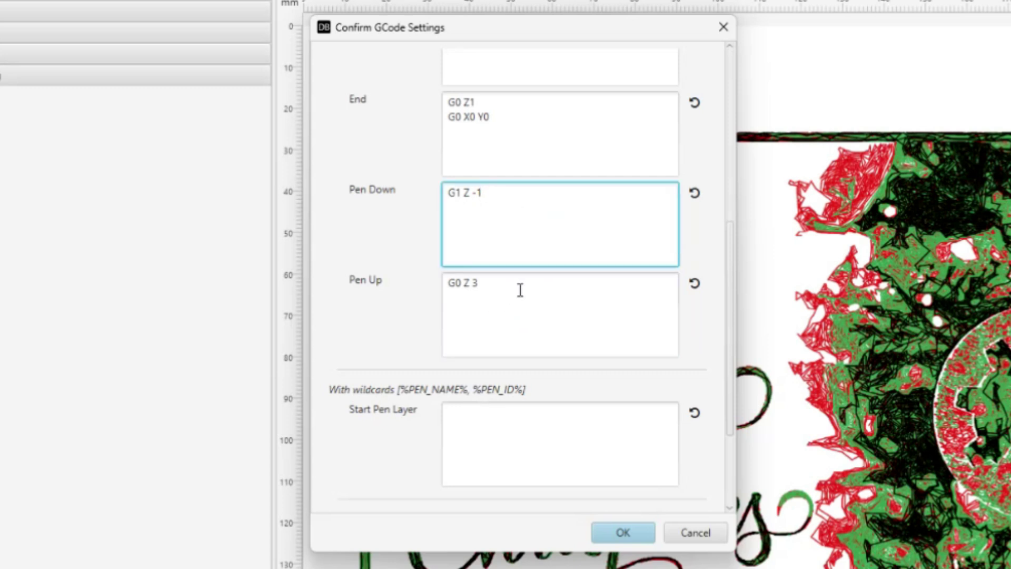
pyautogui.click(491, 289)
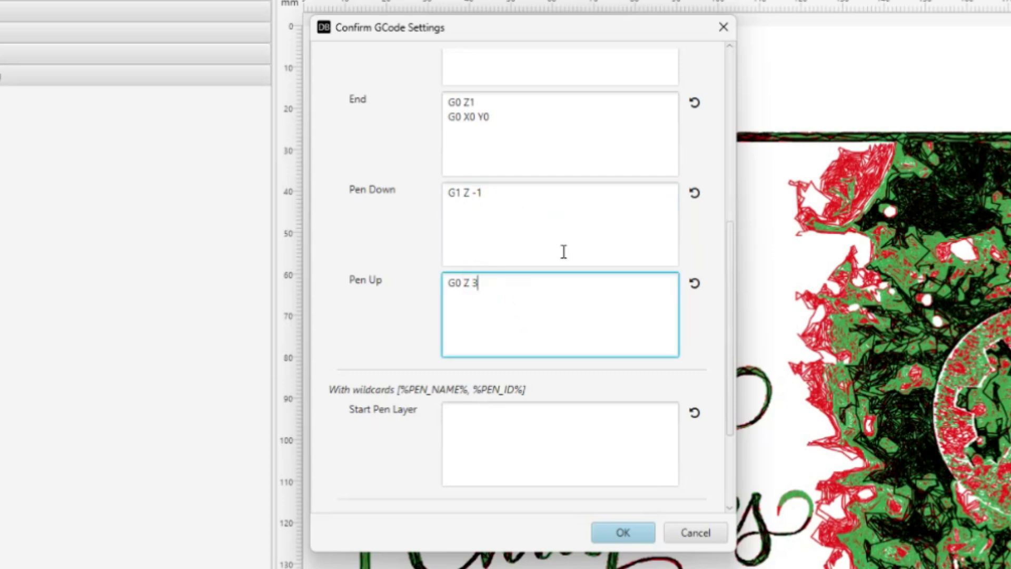
pyautogui.scroll(2, 557, 259)
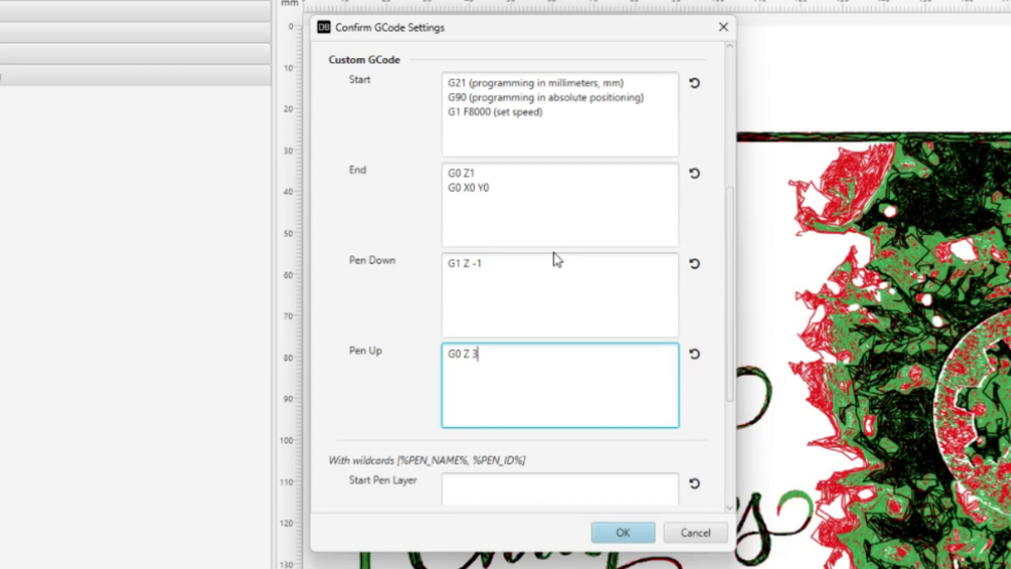
pyautogui.scroll(8, 558, 260)
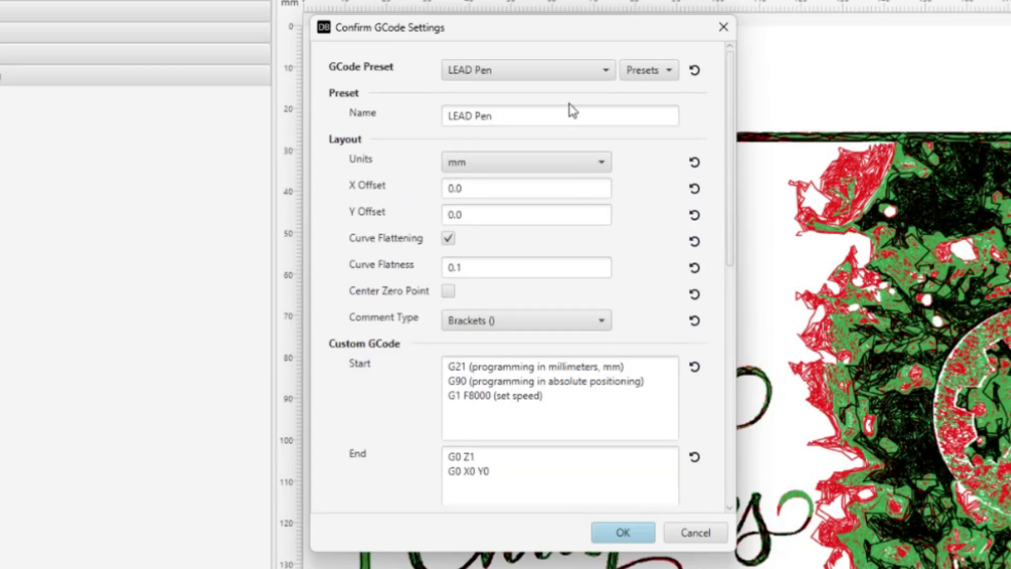
# Reselect the A1 ACRO preset and export the per-pen G-code files.
pyautogui.click(605, 70)
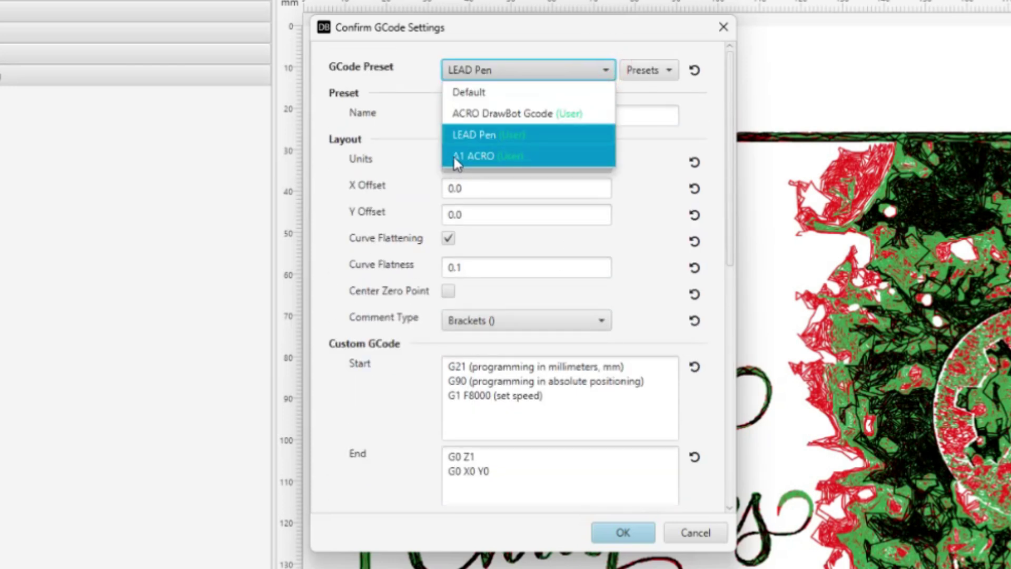
pyautogui.click(481, 152)
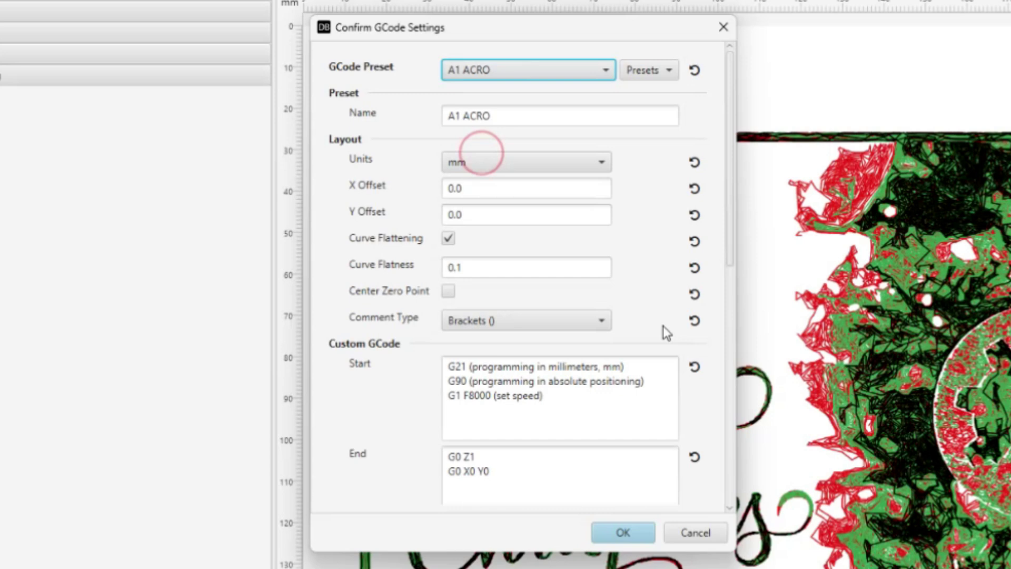
pyautogui.click(624, 533)
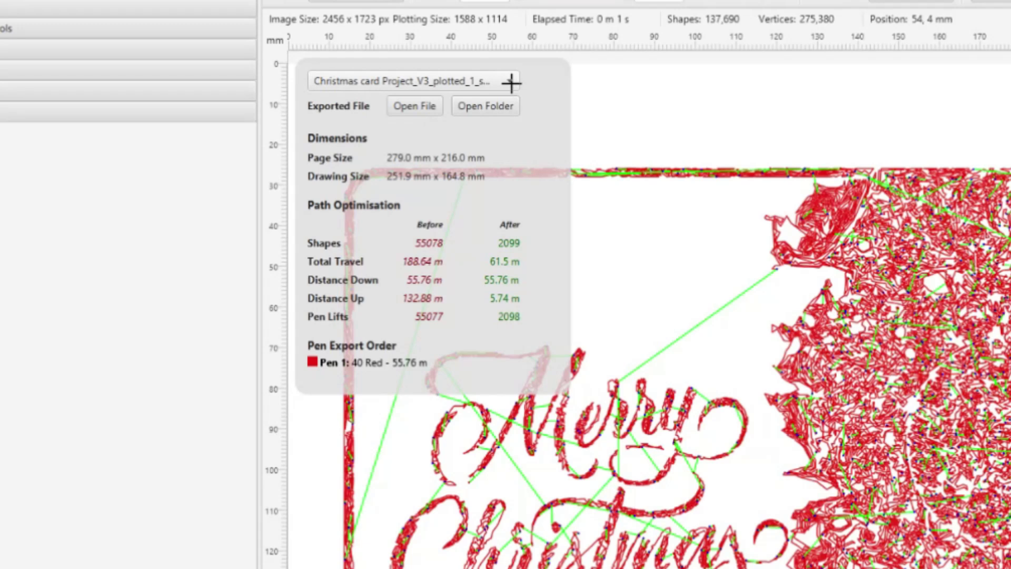
pyautogui.click(511, 82)
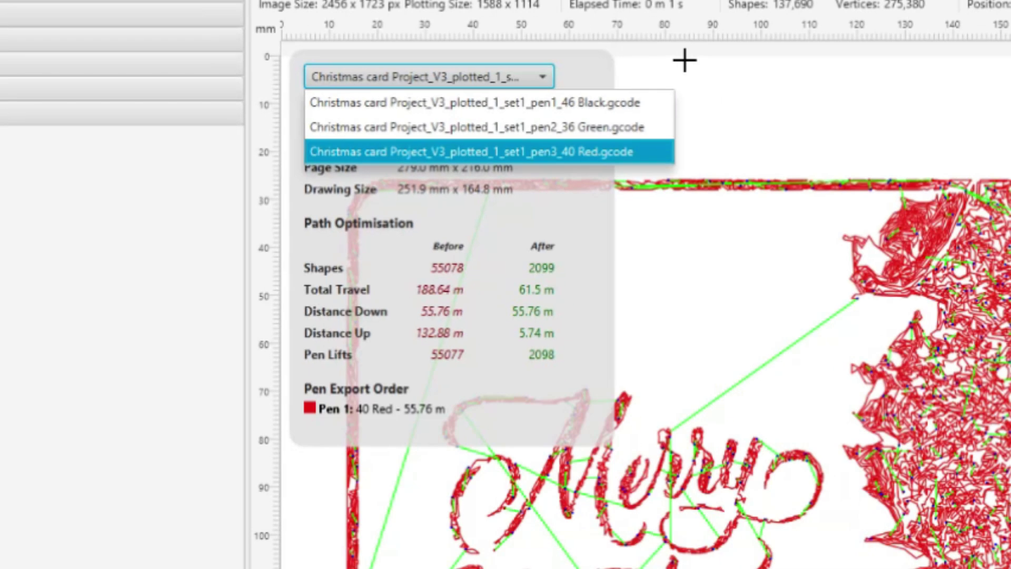
pyautogui.click(811, 138)
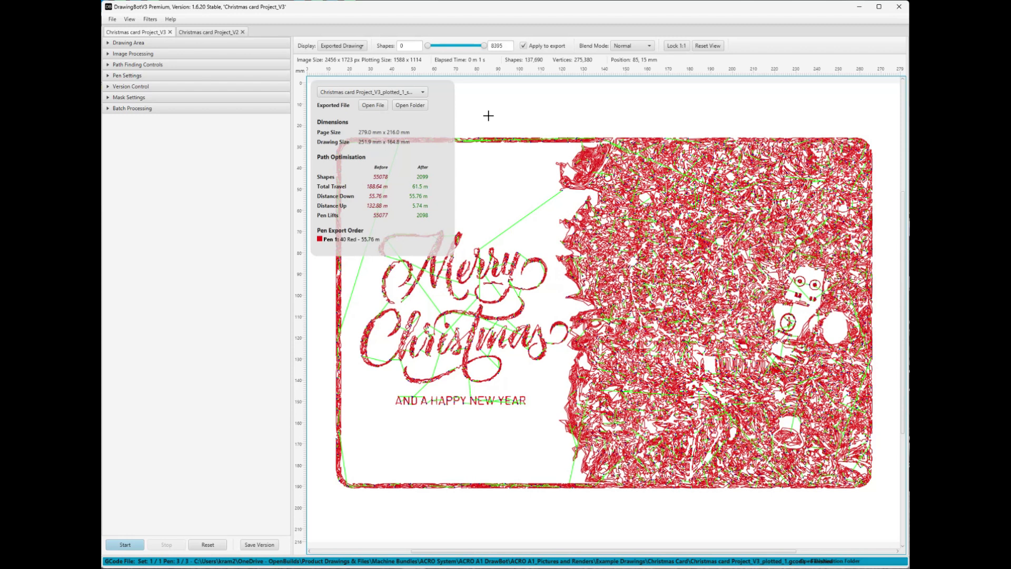
pyautogui.click(416, 91)
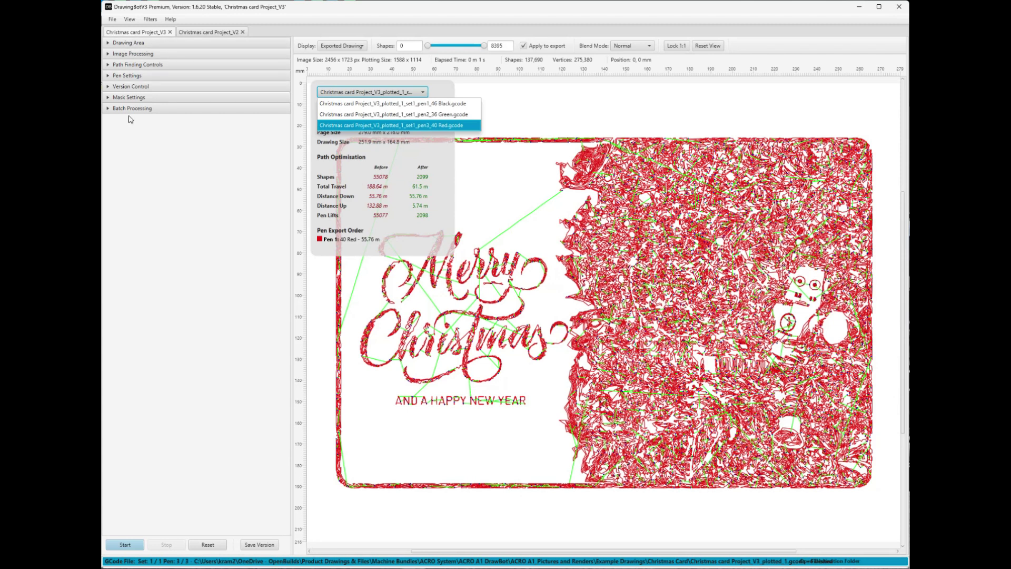
pyautogui.click(502, 96)
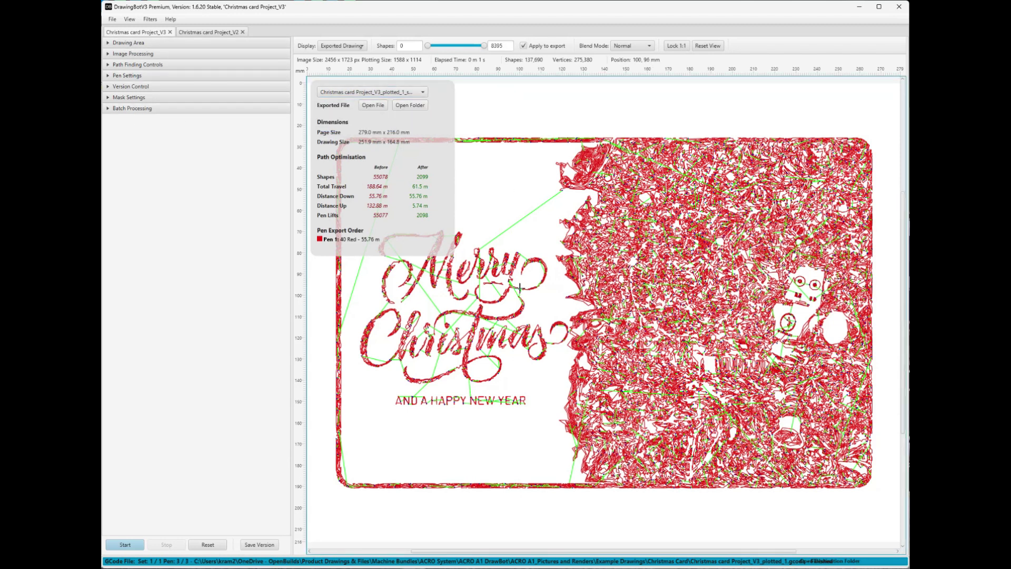